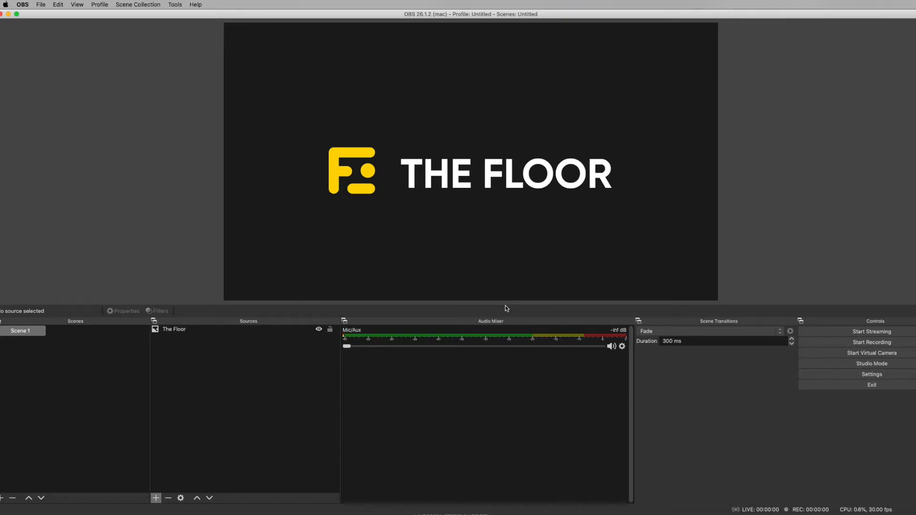
Switch to Safari to look up the server and stream keys on the event's instructions page, and return to OBS
{"action": "key", "text": "ctrl+Up"}
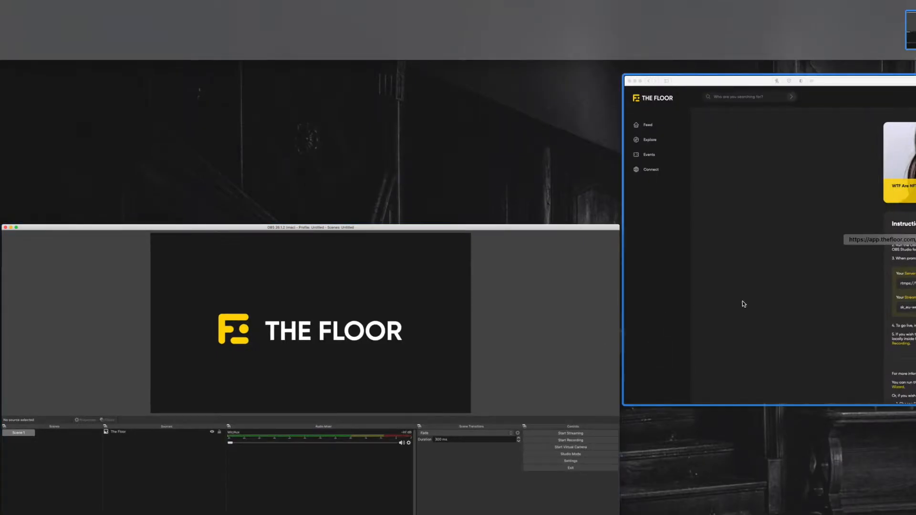
{"action": "left_click", "coordinate": [740, 302]}
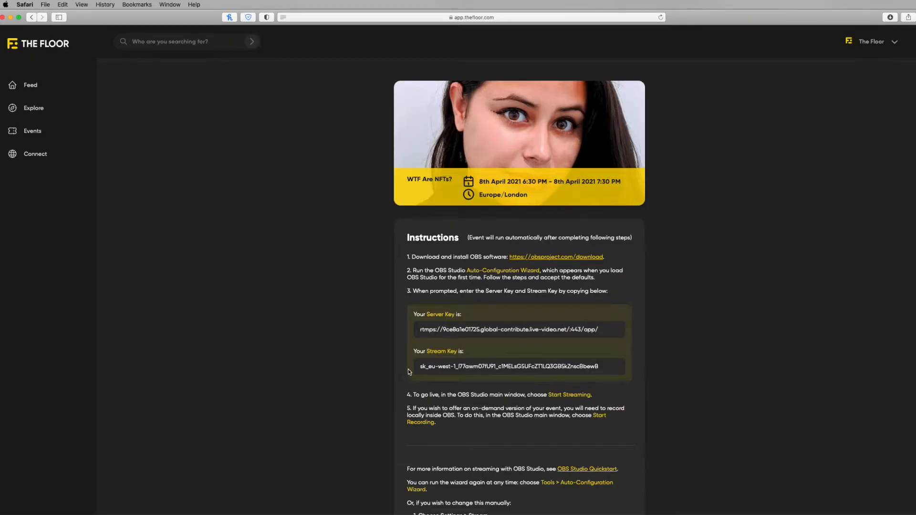
{"action": "key", "text": "ctrl+Up"}
{"action": "left_click", "coordinate": [407, 284]}
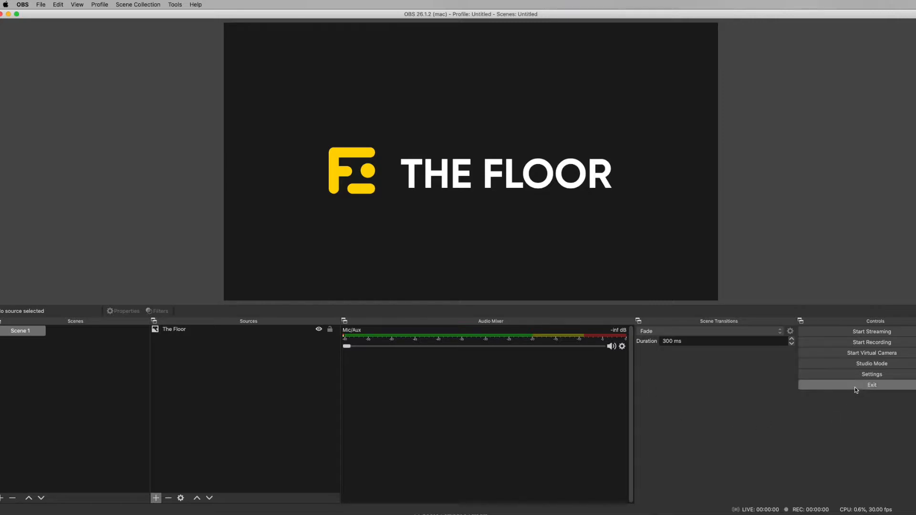
Open the stream settings and choose Custom as the streaming service
{"action": "left_click", "coordinate": [881, 376]}
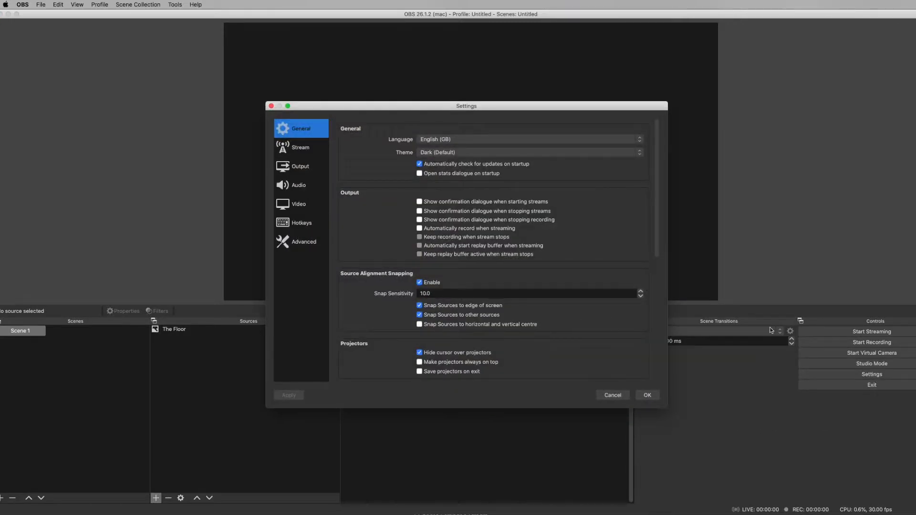
{"action": "left_click", "coordinate": [300, 153]}
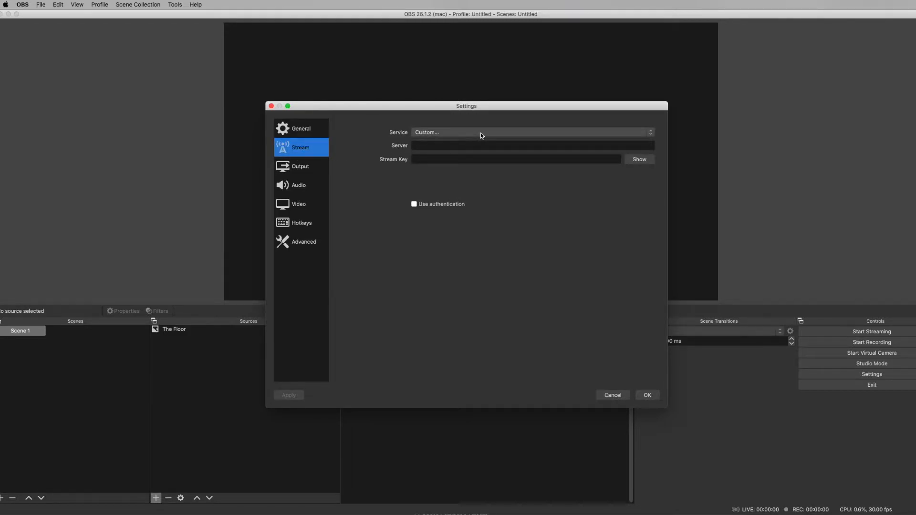
{"action": "left_click", "coordinate": [522, 138]}
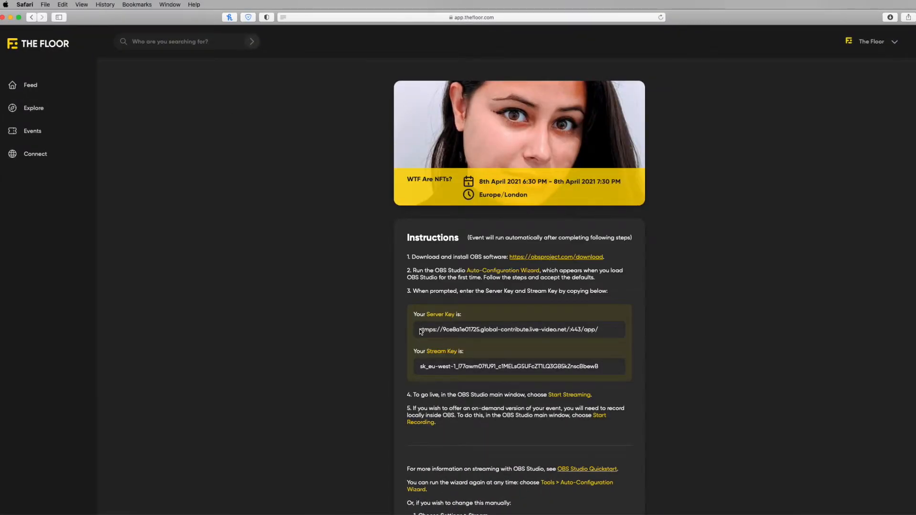
Copy the Server Key from the event page in Safari into the Server field of the OBS stream settings
{"action": "left_click_drag", "start_coordinate": [421, 331], "coordinate": [628, 329]}
{"action": "key", "text": "super+c"}
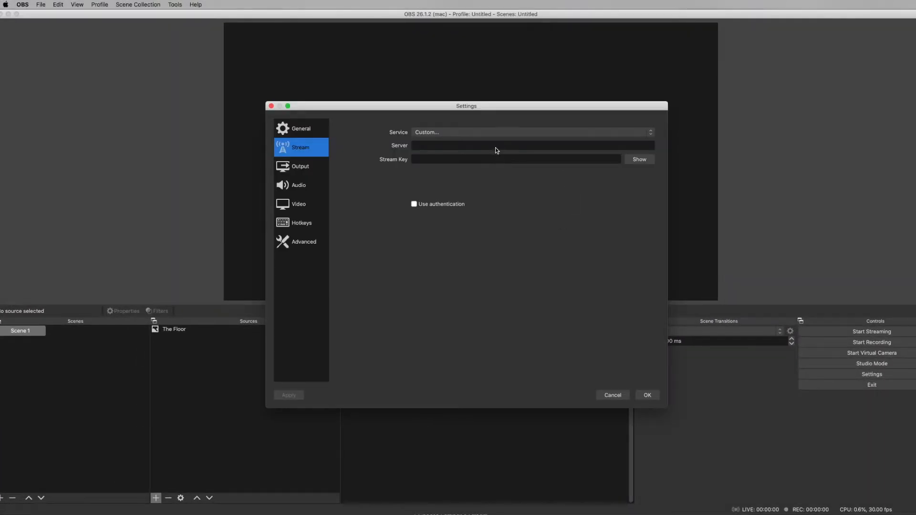
{"action": "left_click", "coordinate": [495, 148]}
{"action": "key", "text": "super+v"}
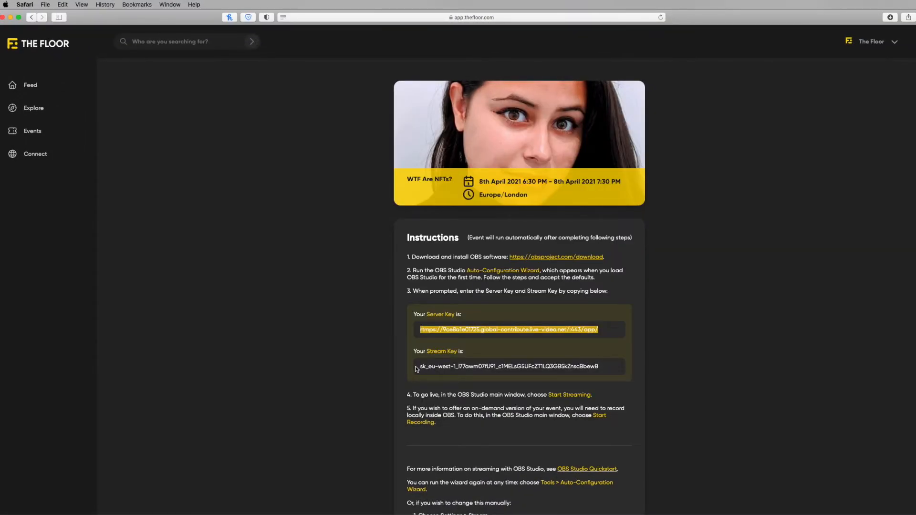
Copy the stream key from the event page in Safari into the Stream Key field in OBS and save the settings
{"action": "left_click_drag", "start_coordinate": [416, 369], "coordinate": [633, 370]}
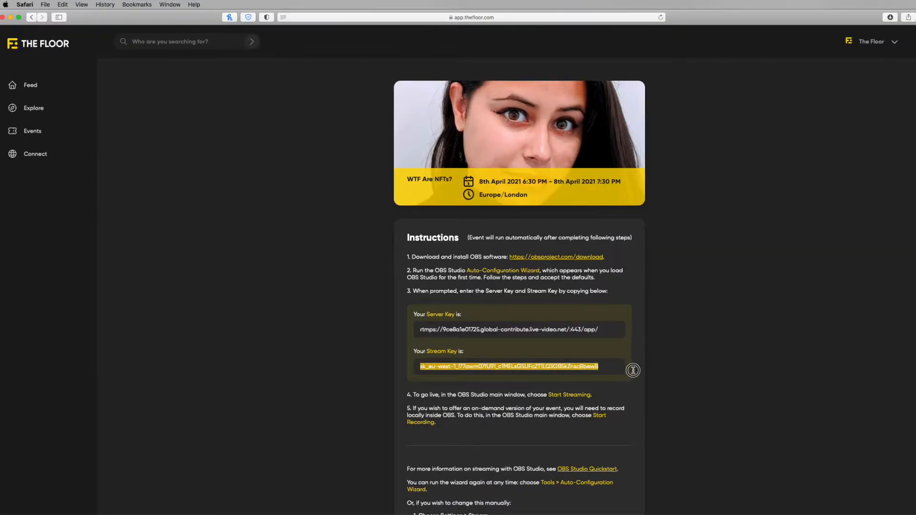
{"action": "key", "text": "super+c"}
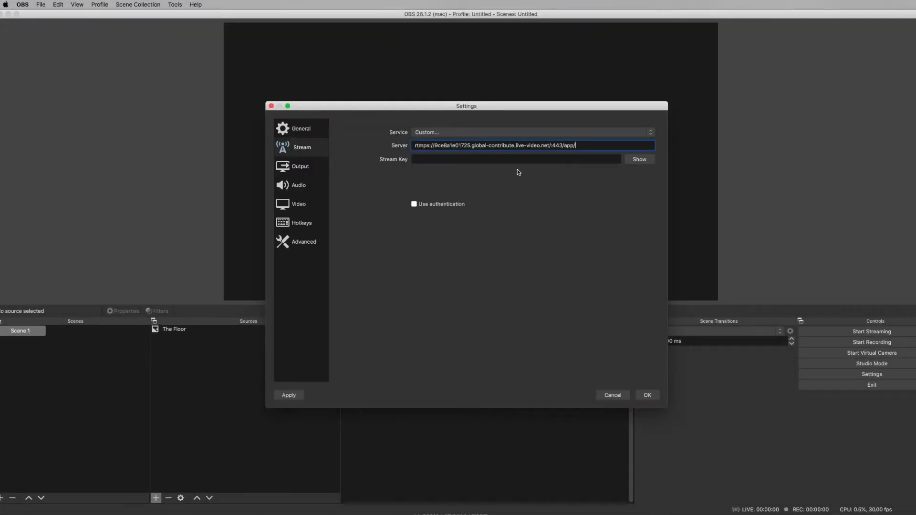
{"action": "left_click", "coordinate": [517, 159]}
{"action": "key", "text": "super+v"}
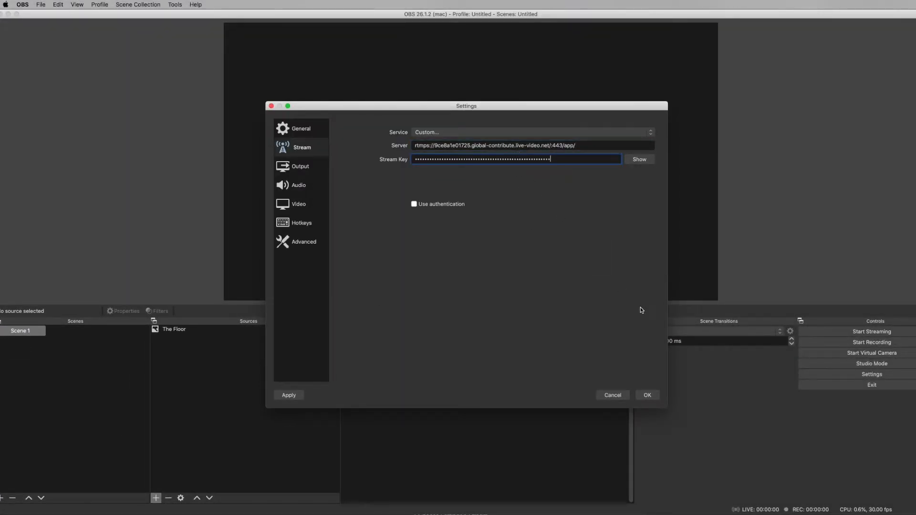
{"action": "left_click", "coordinate": [648, 395]}
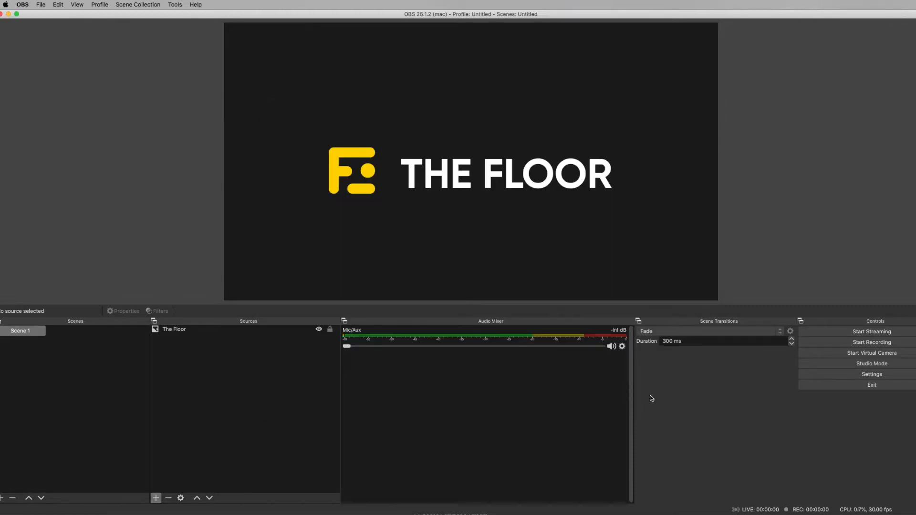
Start streaming and check the livestream test player at the end of the event page in Safari
{"action": "left_click", "coordinate": [868, 333]}
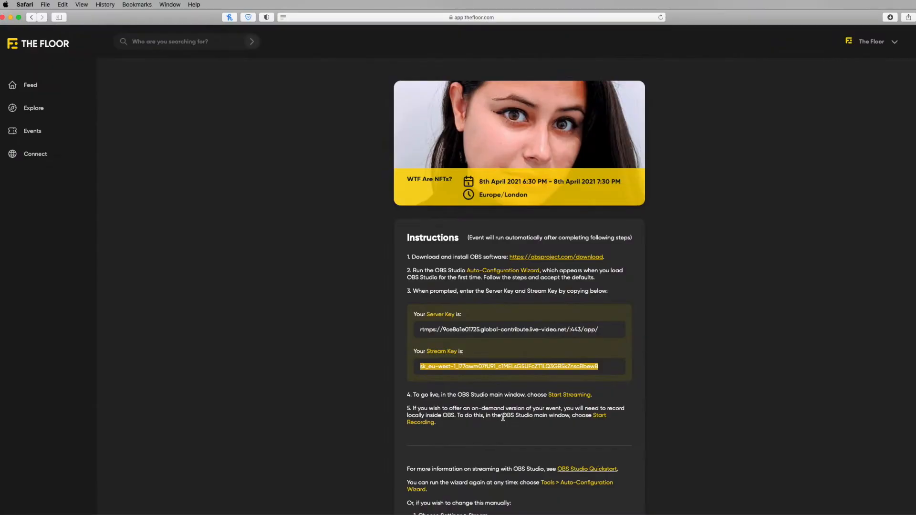
{"action": "scroll", "coordinate": [887, 359], "scroll_direction": "down", "scroll_amount": 5}
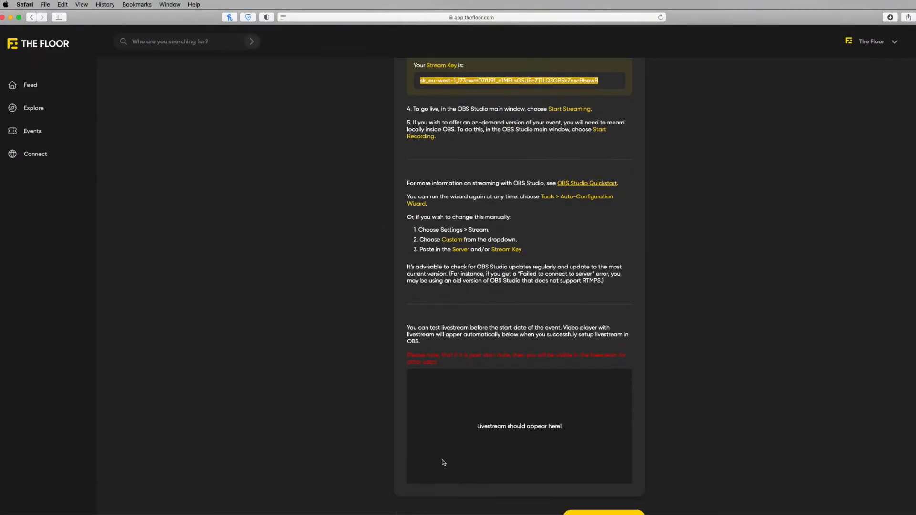
{"action": "scroll", "coordinate": [556, 415], "scroll_direction": "down", "scroll_amount": 1}
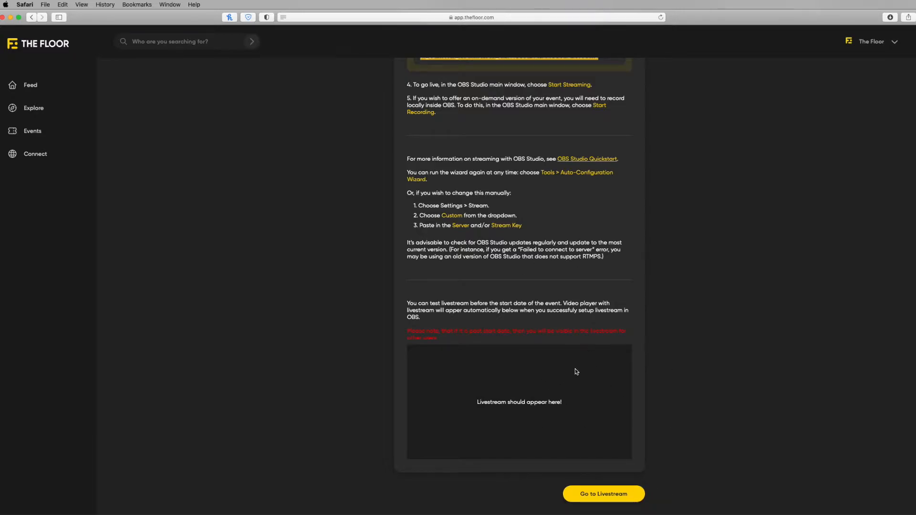
Switch to OBS and review the recording path, quality and format in the output settings
{"action": "key", "text": "super+Tab"}
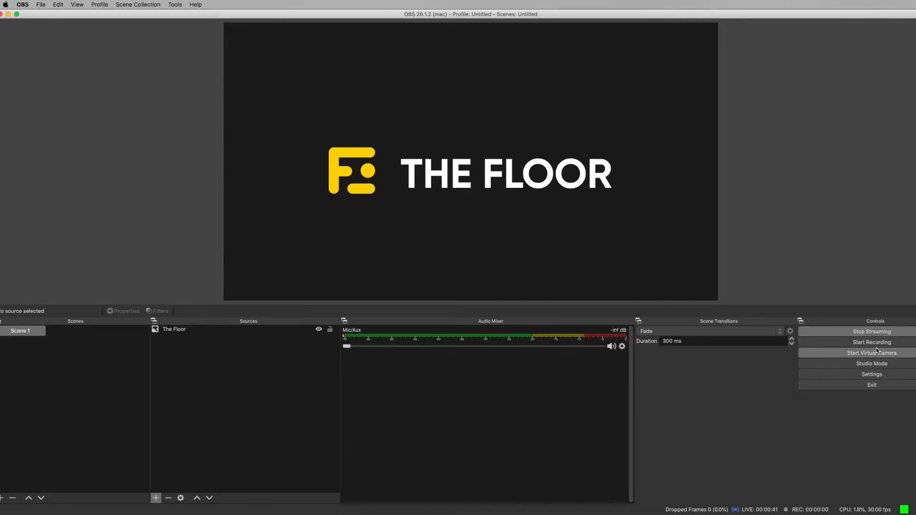
{"action": "left_click", "coordinate": [859, 373]}
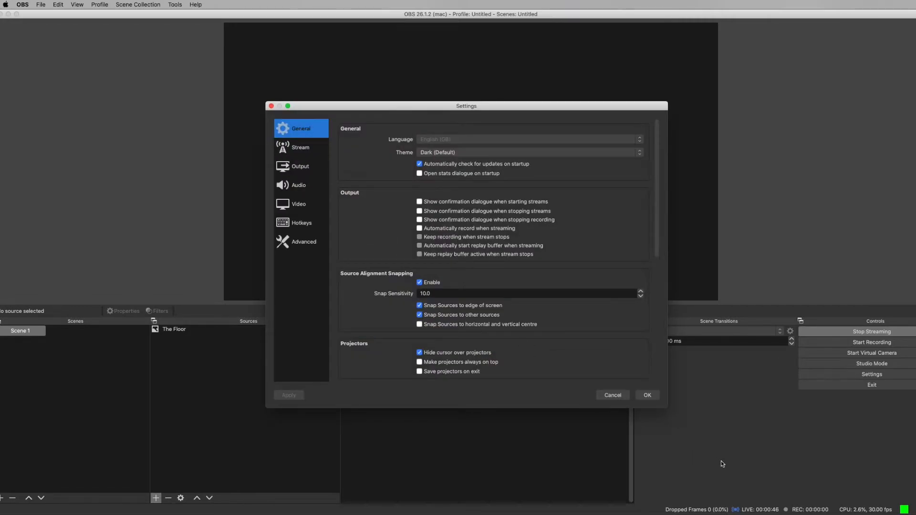
{"action": "left_click", "coordinate": [305, 172]}
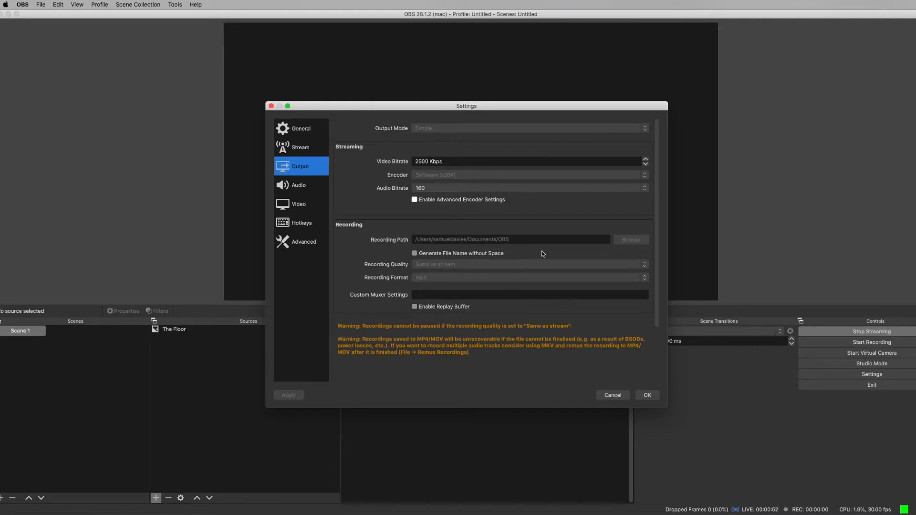
{"action": "left_click", "coordinate": [647, 396]}
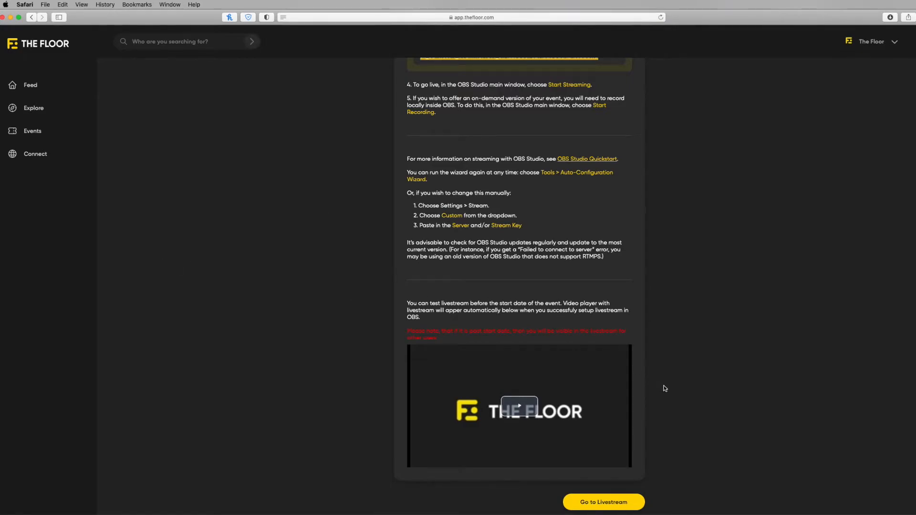
Return to OBS, raise the Mic/Aux volume to 0.0 dB and lower it fully back to -inf dB
{"action": "key", "text": "ctrl+Up"}
{"action": "left_click", "coordinate": [473, 372]}
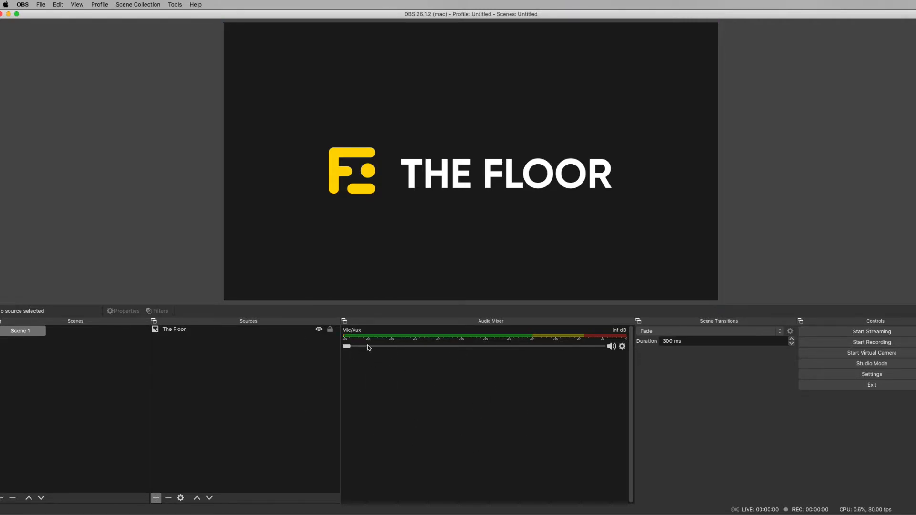
{"action": "left_click_drag", "start_coordinate": [348, 350], "coordinate": [630, 356]}
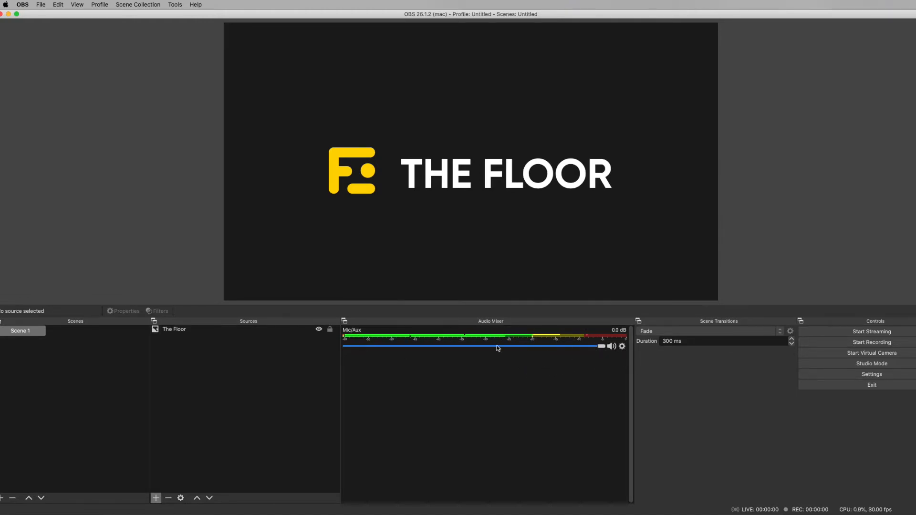
{"action": "left_click", "coordinate": [601, 347]}
{"action": "left_click_drag", "start_coordinate": [601, 347], "coordinate": [286, 362]}
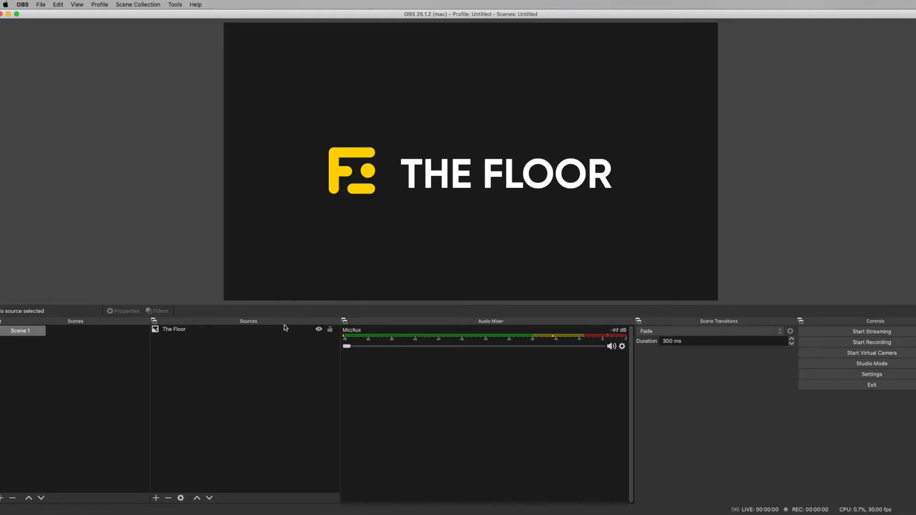
Add an Audio Input Capture source named Fancy Mic with M4 as its device
{"action": "left_click", "coordinate": [156, 498]}
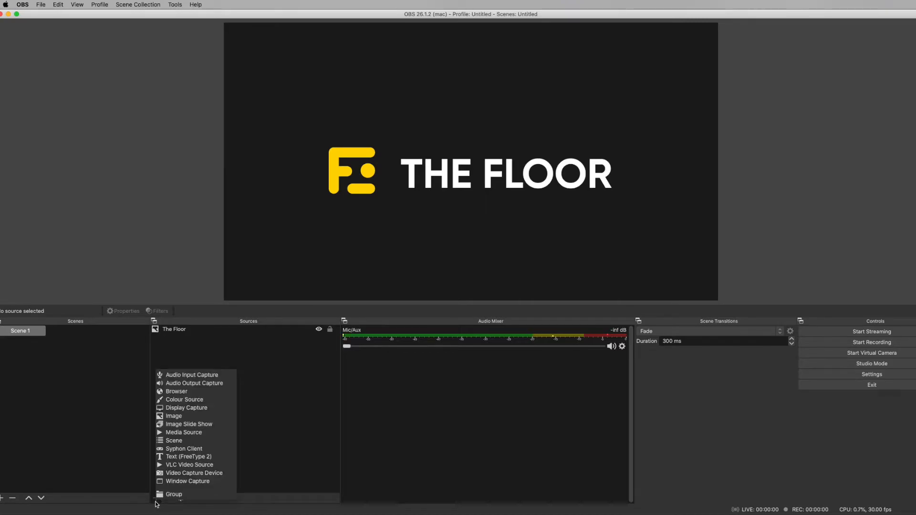
{"action": "left_click", "coordinate": [209, 375]}
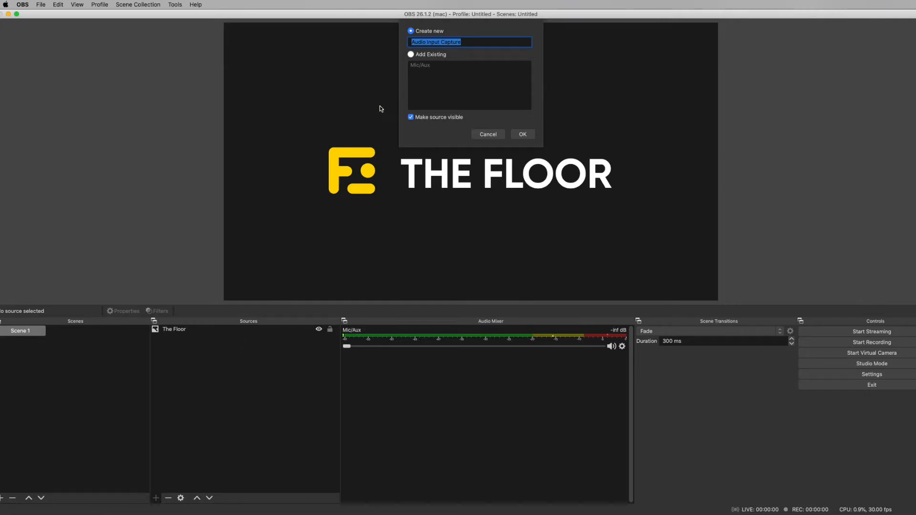
{"action": "type", "text": "Fancy Mic"}
{"action": "left_click", "coordinate": [523, 134]}
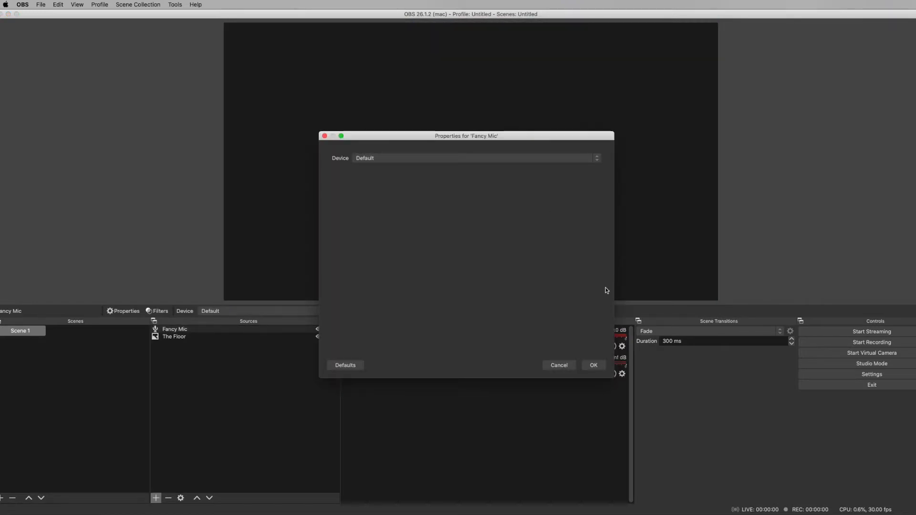
{"action": "left_click", "coordinate": [472, 159]}
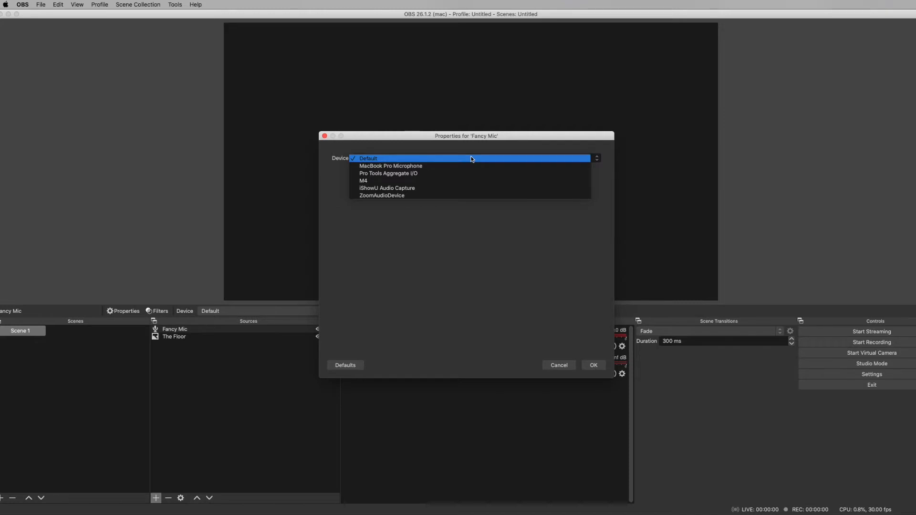
{"action": "left_click", "coordinate": [448, 182]}
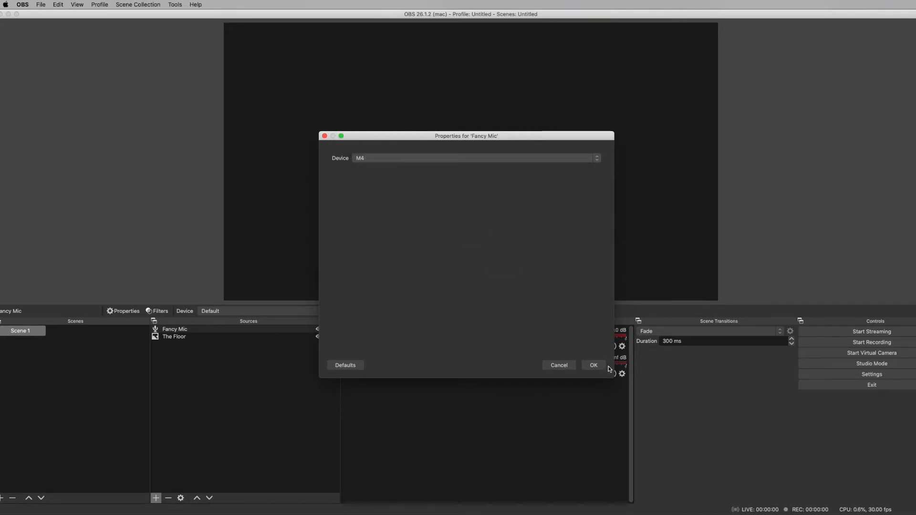
{"action": "left_click", "coordinate": [597, 366]}
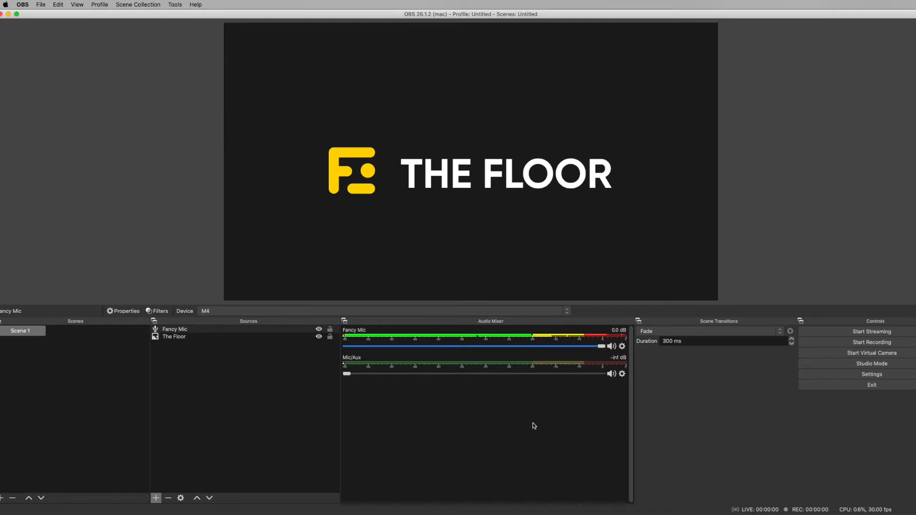
Add a Video Capture Device source named Webcam using FaceTime HD Camera (Built-in) as its device
{"action": "left_click", "coordinate": [157, 498]}
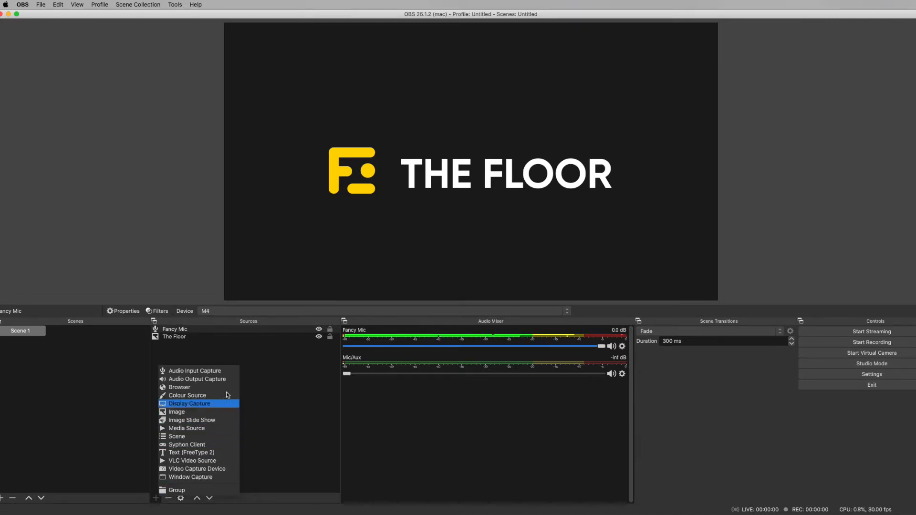
{"action": "left_click", "coordinate": [220, 470]}
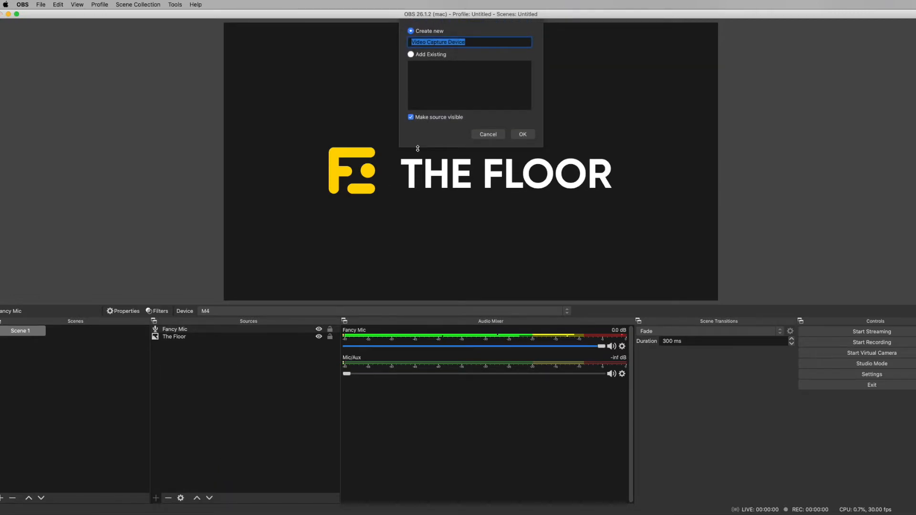
{"action": "type", "text": "Webc"}
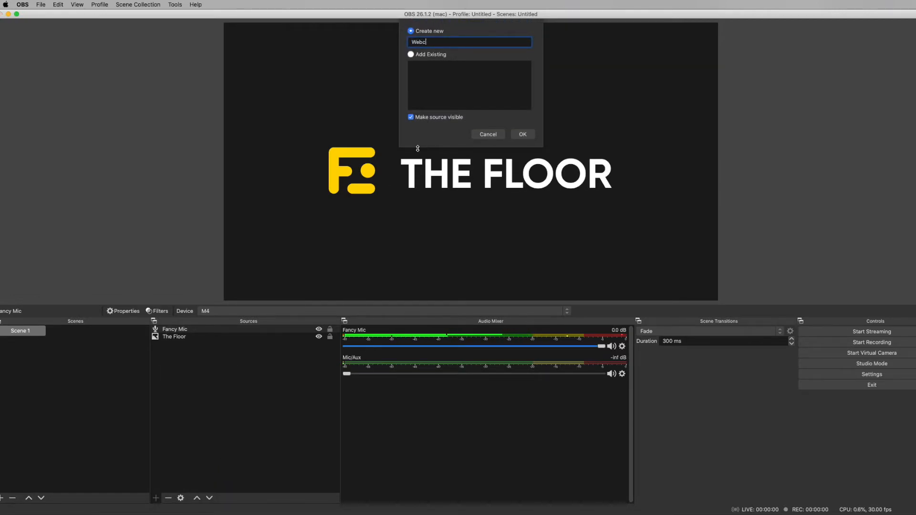
{"action": "left_click", "coordinate": [516, 137]}
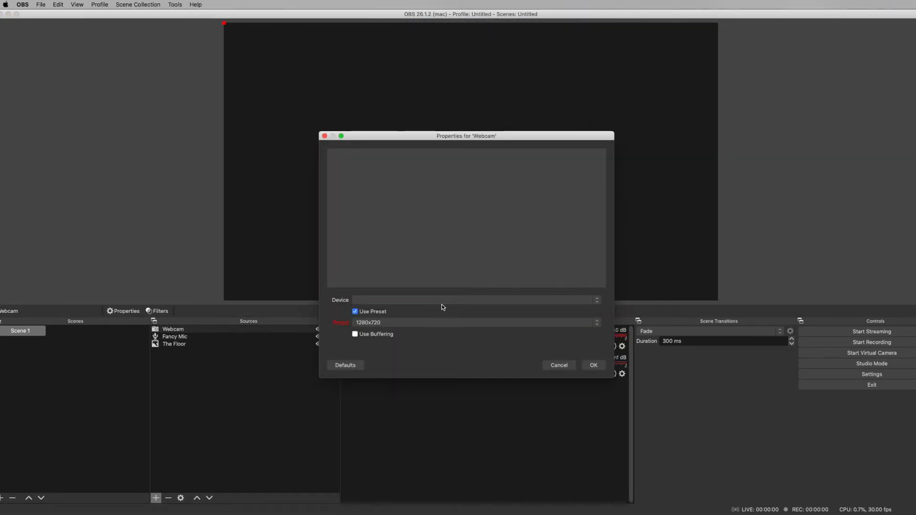
{"action": "left_click", "coordinate": [445, 301]}
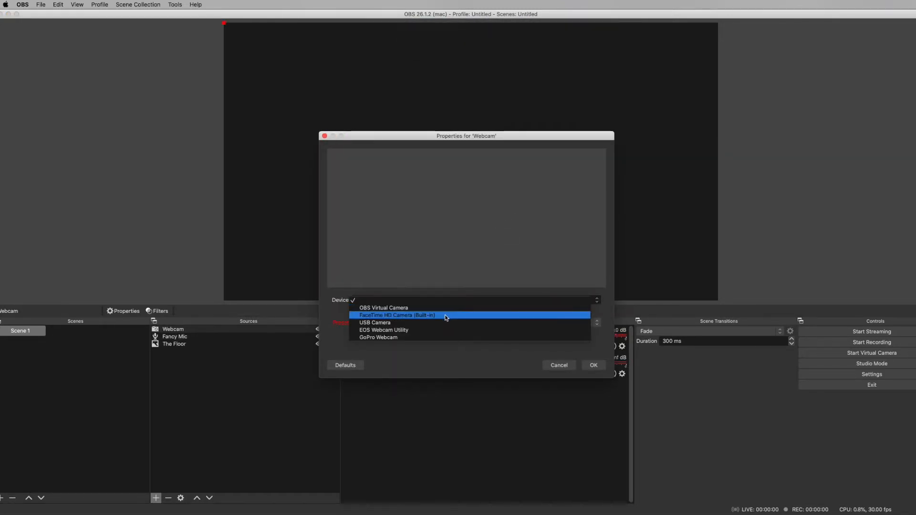
{"action": "left_click", "coordinate": [445, 316]}
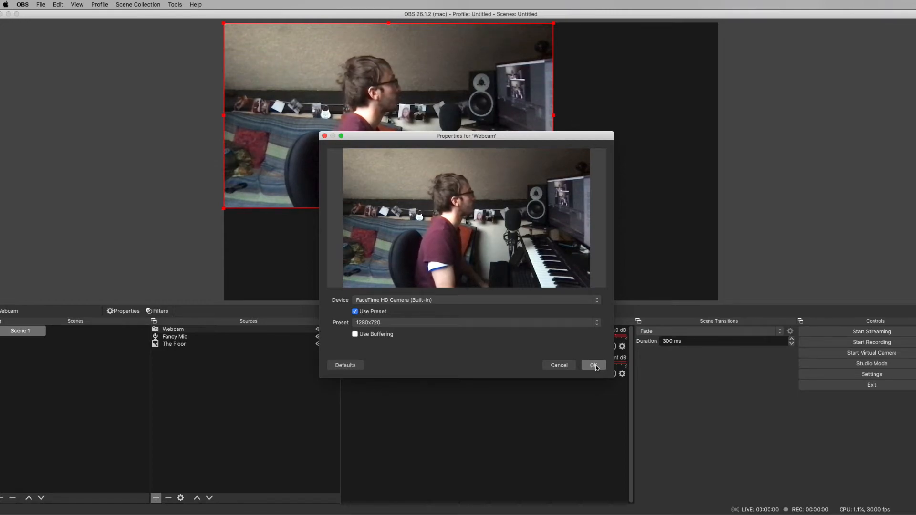
{"action": "left_click", "coordinate": [594, 365]}
Shrink the Webcam source to about a third of the canvas width and place it in the canvas's lower-right corner
{"action": "left_click_drag", "start_coordinate": [577, 136], "coordinate": [530, 159]}
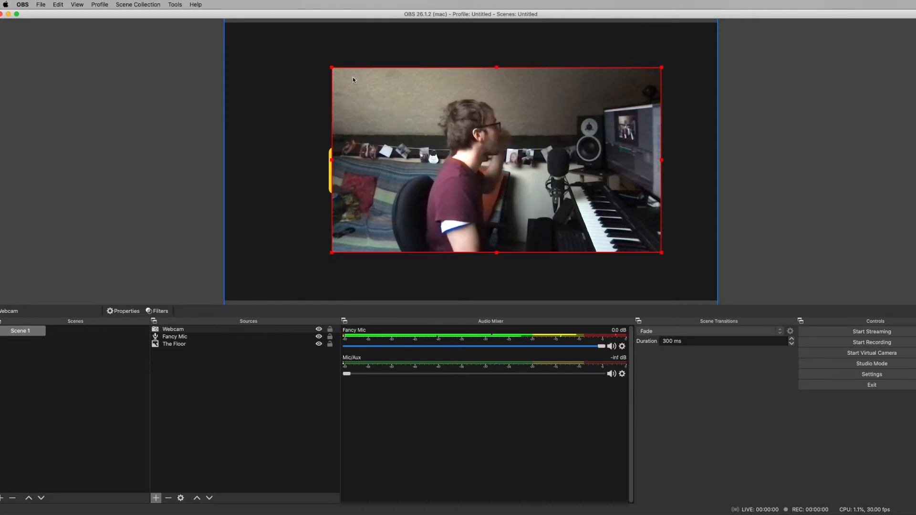
{"action": "left_click_drag", "start_coordinate": [332, 67], "coordinate": [519, 171]}
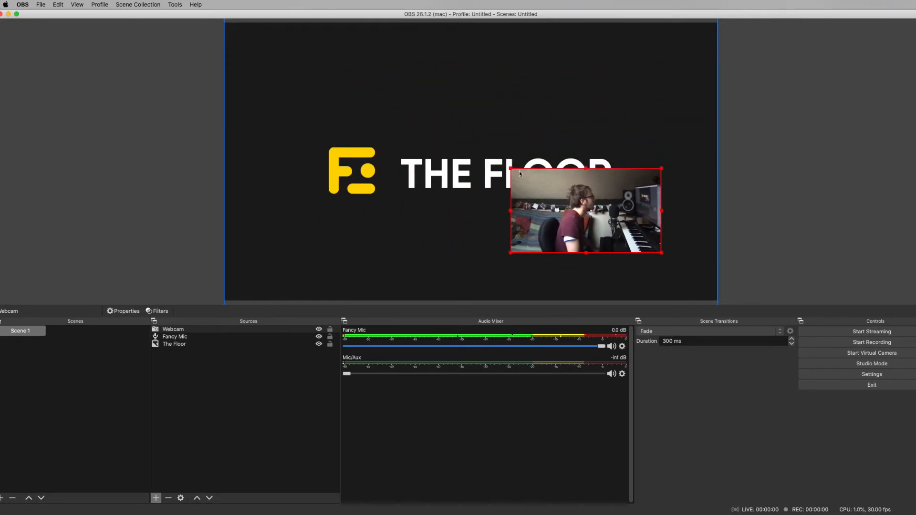
{"action": "left_click_drag", "start_coordinate": [581, 216], "coordinate": [625, 256]}
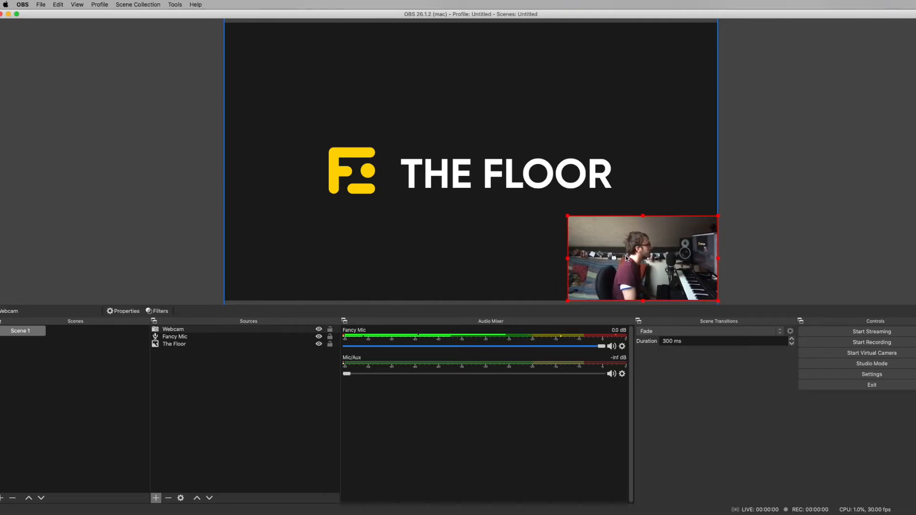
{"action": "left_click", "coordinate": [627, 126]}
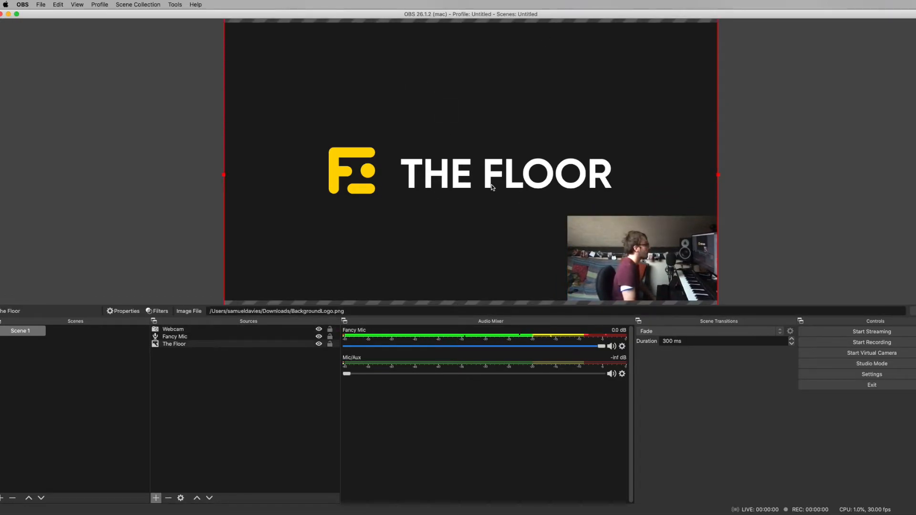
Add a Display Capture source named Screen, with Display set to 1
{"action": "left_click", "coordinate": [155, 499]}
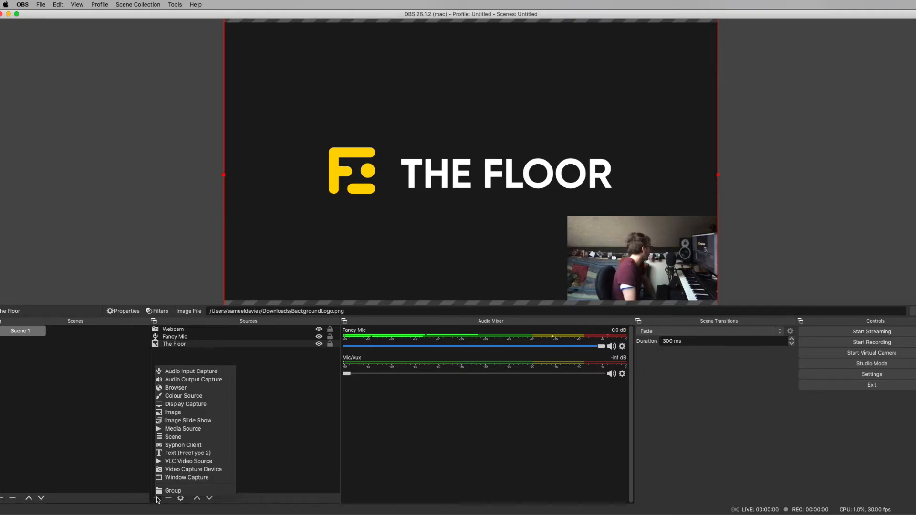
{"action": "left_click", "coordinate": [191, 404]}
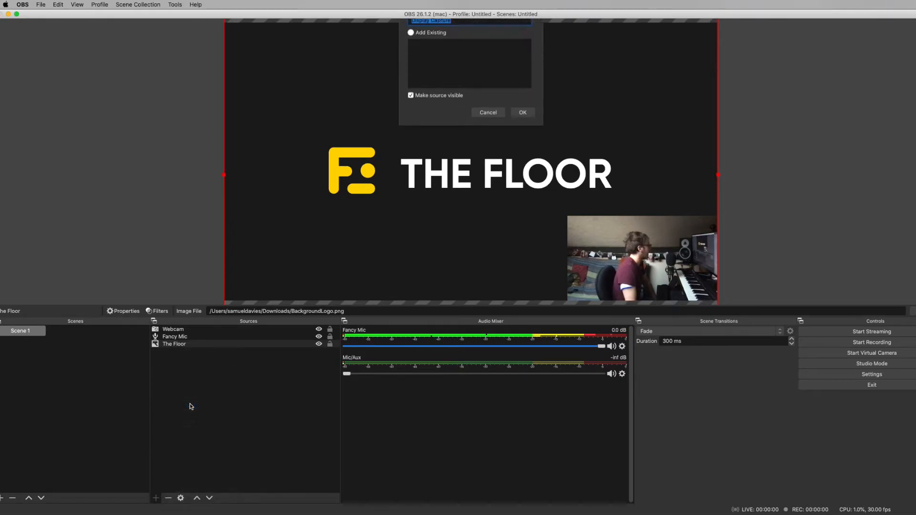
{"action": "type", "text": "Screen"}
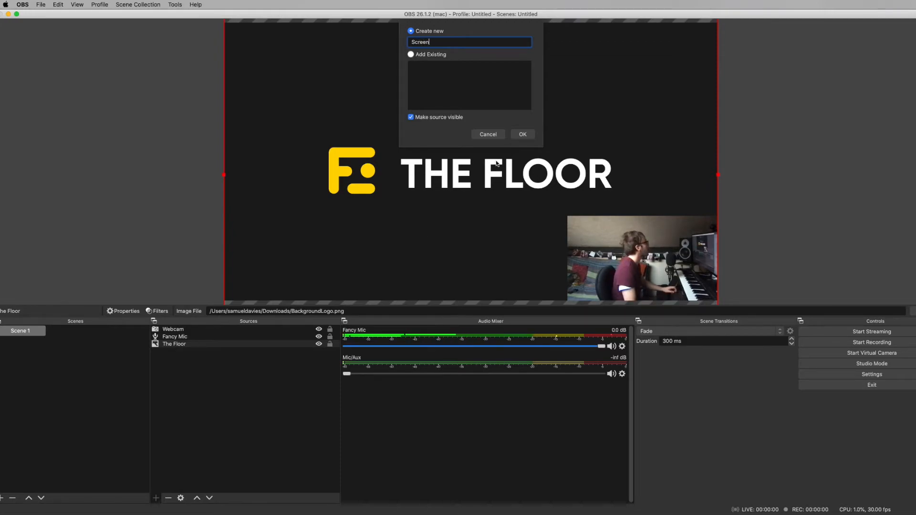
{"action": "left_click", "coordinate": [522, 135]}
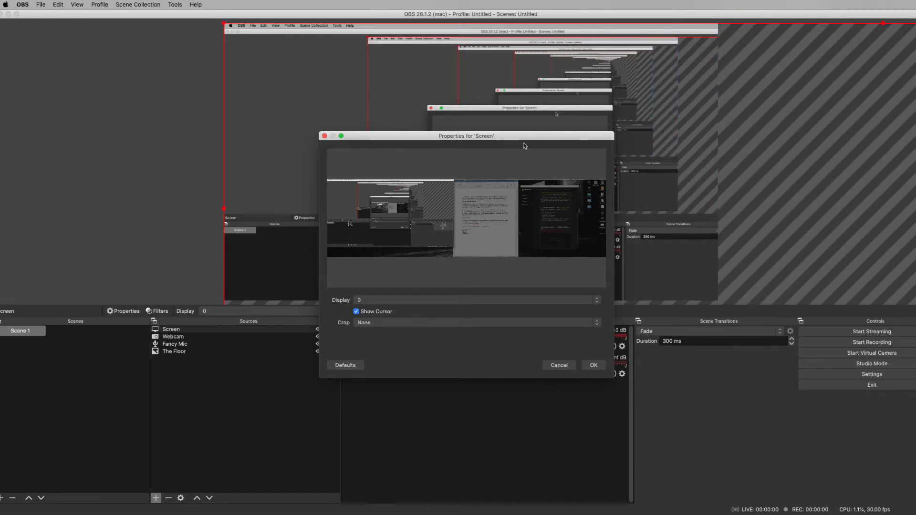
{"action": "left_click_drag", "start_coordinate": [525, 143], "coordinate": [525, 149]}
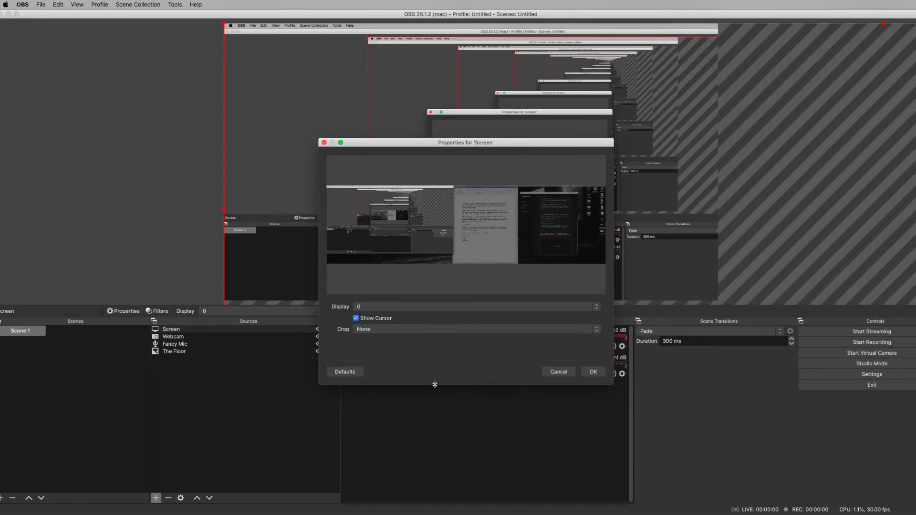
{"action": "left_click", "coordinate": [435, 307]}
{"action": "left_click", "coordinate": [436, 315]}
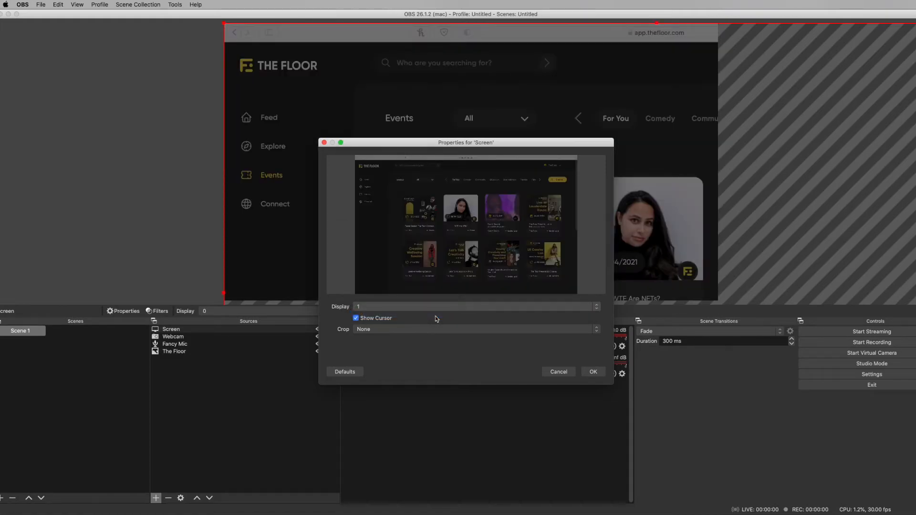
{"action": "left_click", "coordinate": [593, 372]}
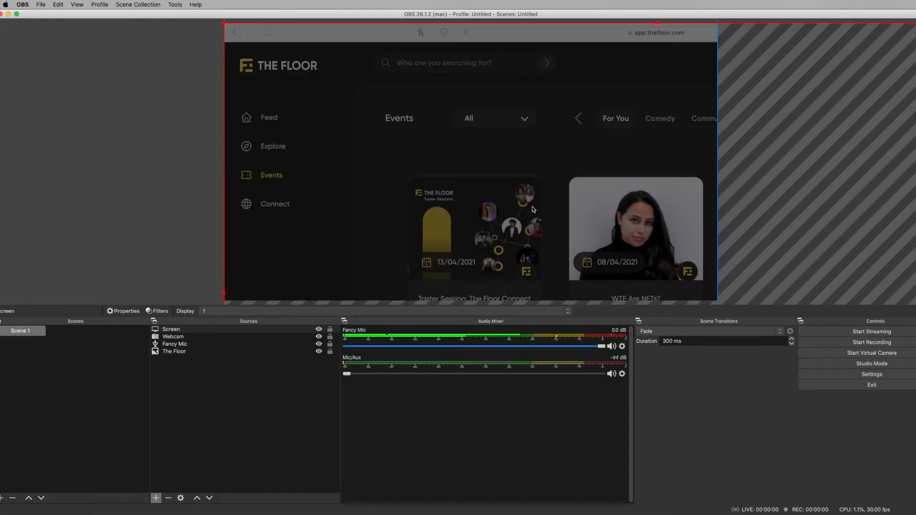
Scale and reposition the Screen source so it spans the full width of the canvas from its upper-left corner
{"action": "left_click_drag", "start_coordinate": [221, 21], "coordinate": [327, 127]}
{"action": "left_click_drag", "start_coordinate": [374, 199], "coordinate": [333, 84]}
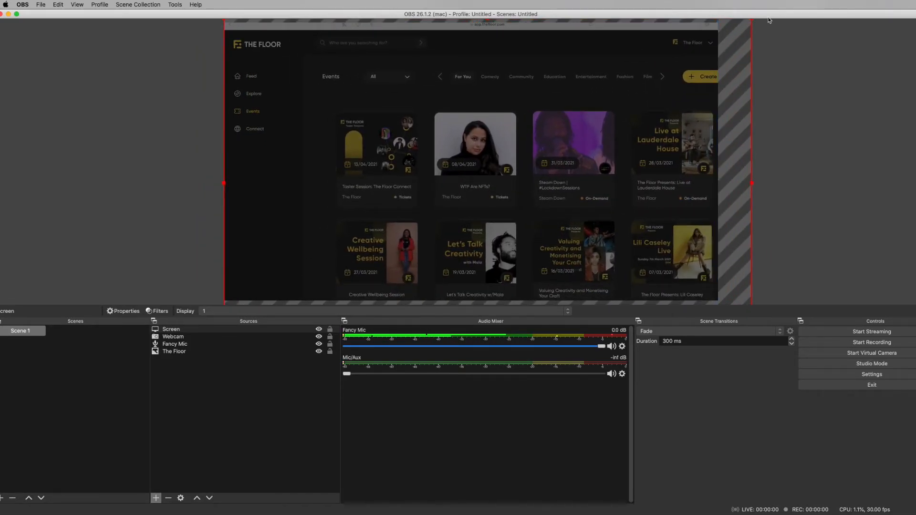
{"action": "left_click_drag", "start_coordinate": [750, 20], "coordinate": [717, 23]}
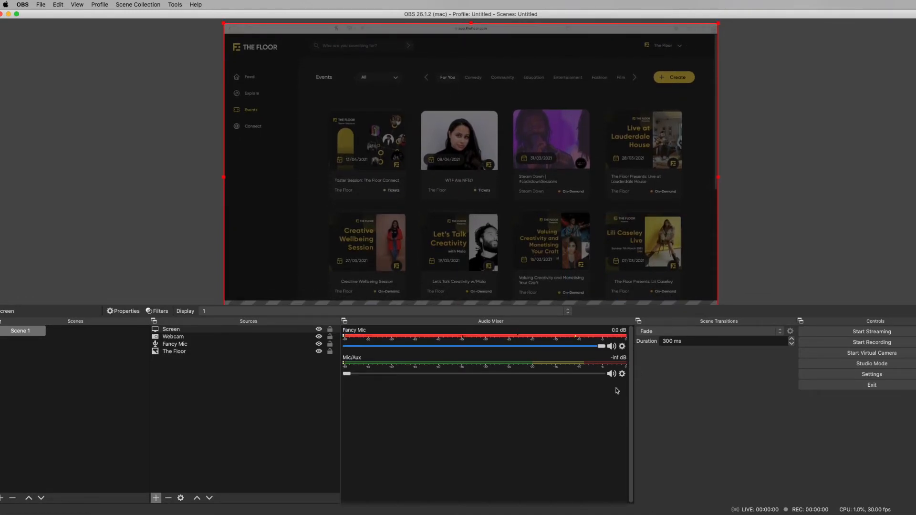
Move the Webcam source above Screen in the source order and shrink it slightly in the canvas's lower-right corner
{"action": "left_click", "coordinate": [173, 337]}
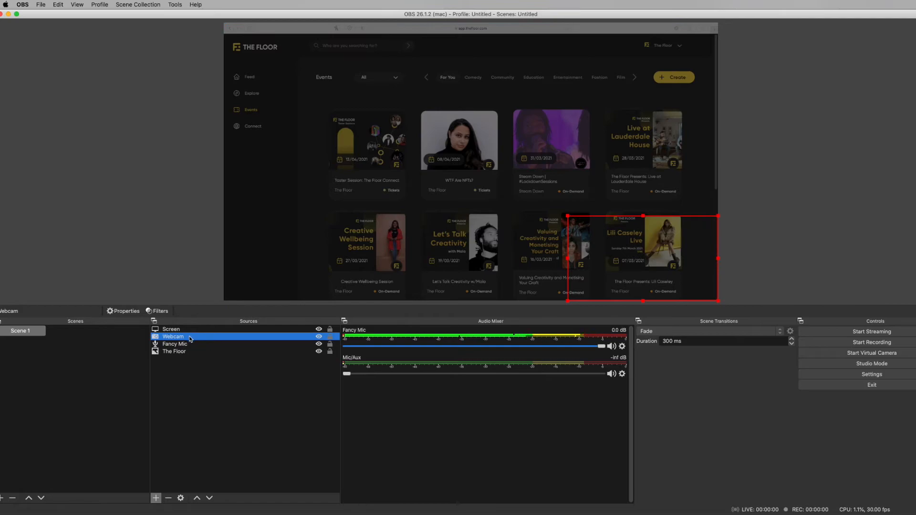
{"action": "left_click_drag", "start_coordinate": [191, 340], "coordinate": [183, 330]}
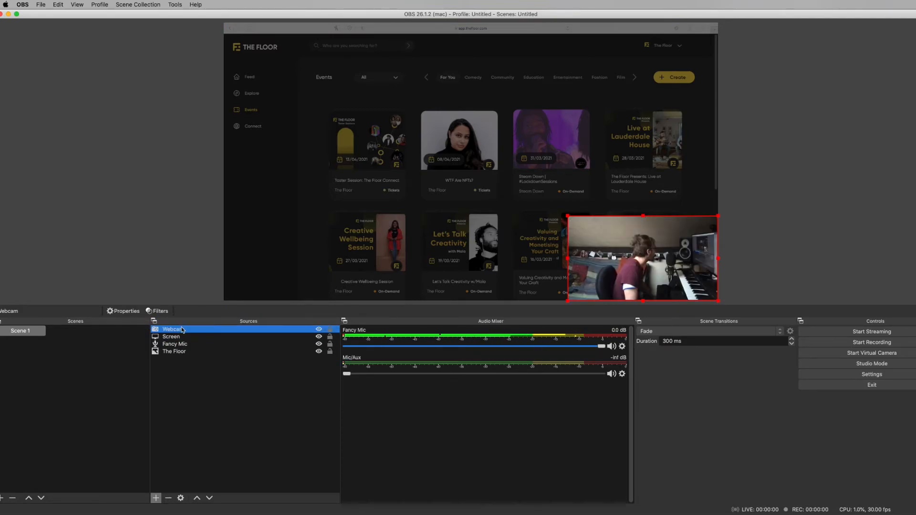
{"action": "left_click", "coordinate": [810, 224]}
{"action": "left_click", "coordinate": [644, 248]}
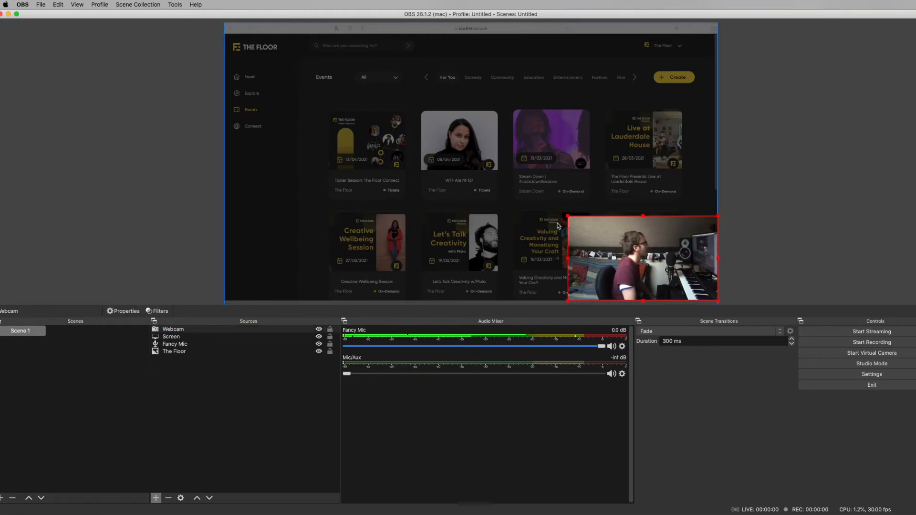
{"action": "left_click_drag", "start_coordinate": [567, 217], "coordinate": [573, 220]}
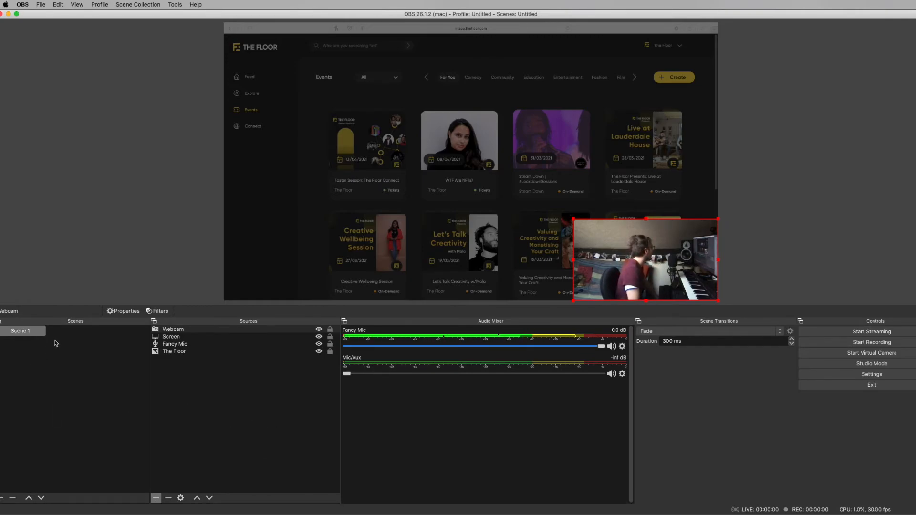
Create a new scene named Scene 2
{"action": "left_click", "coordinate": [2, 498]}
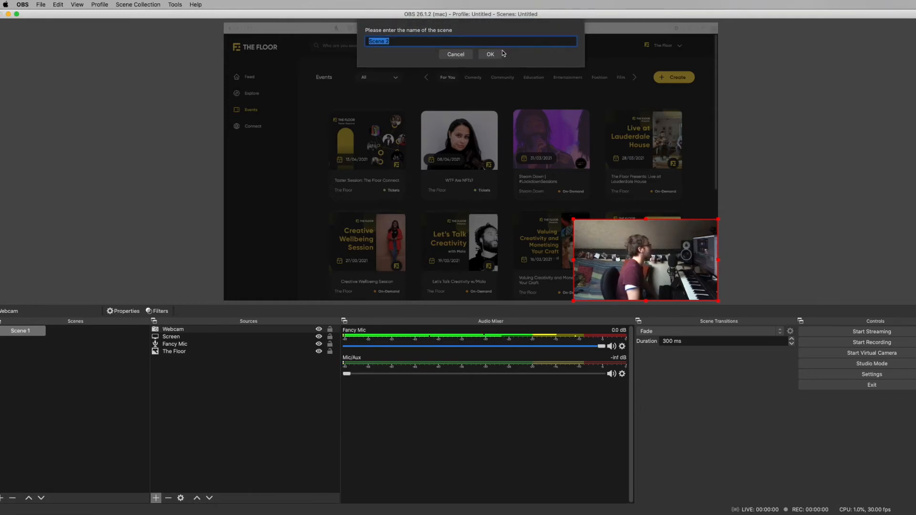
{"action": "left_click", "coordinate": [500, 55]}
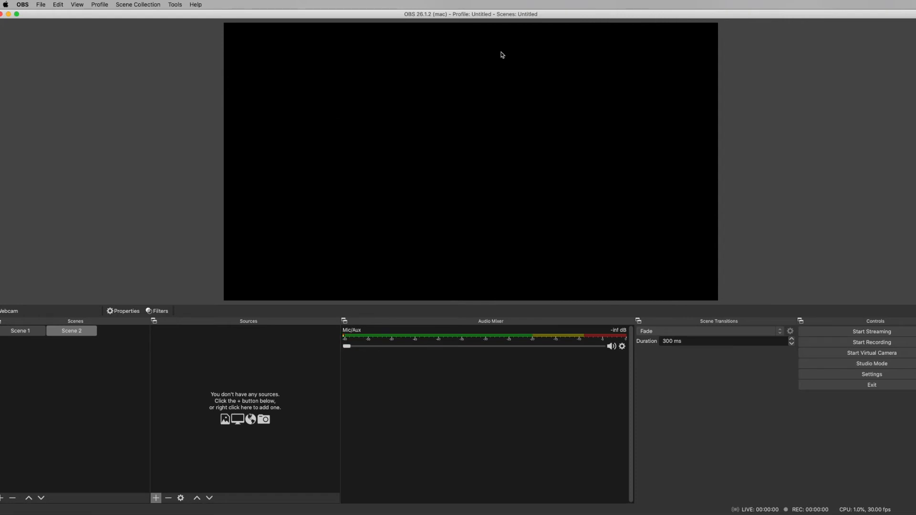
{"action": "key", "text": "super+Tab"}
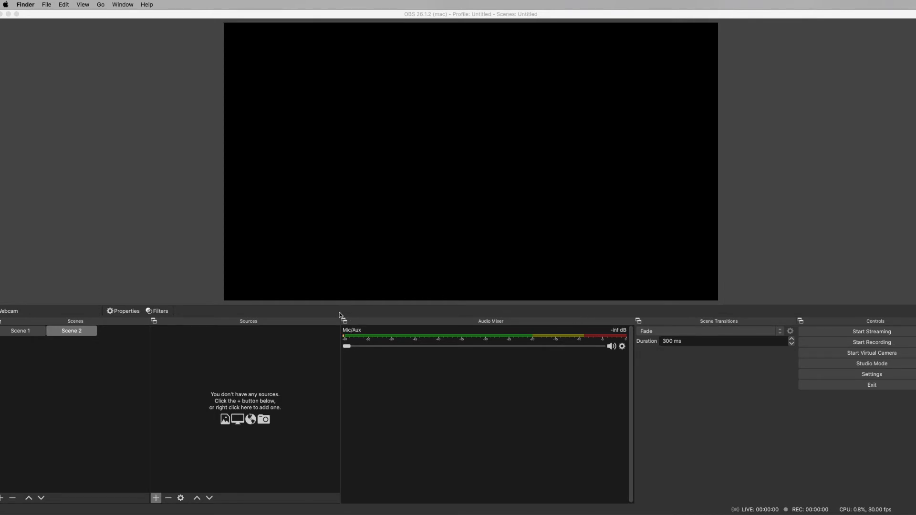
Add a Media Source named Prom Video to Scene 2, using the showreel .mov file from the Desktop as its local file
{"action": "left_click", "coordinate": [156, 499]}
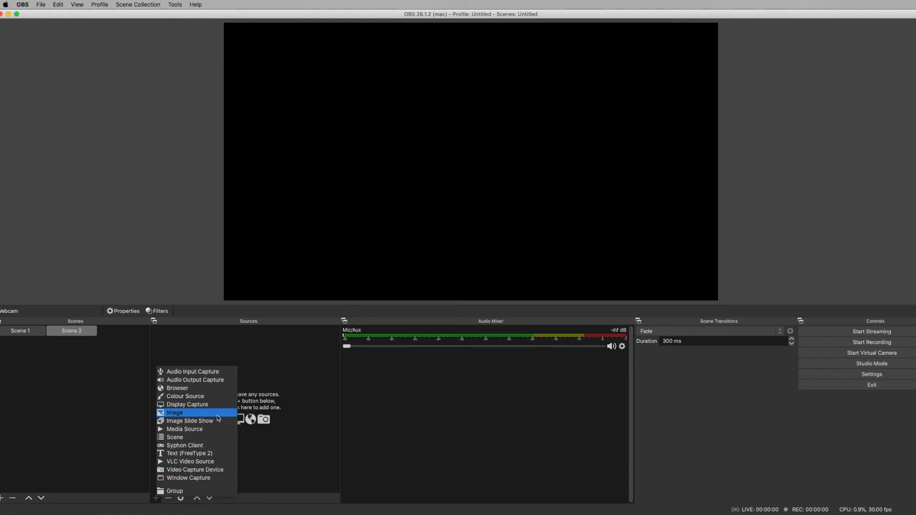
{"action": "left_click", "coordinate": [192, 429]}
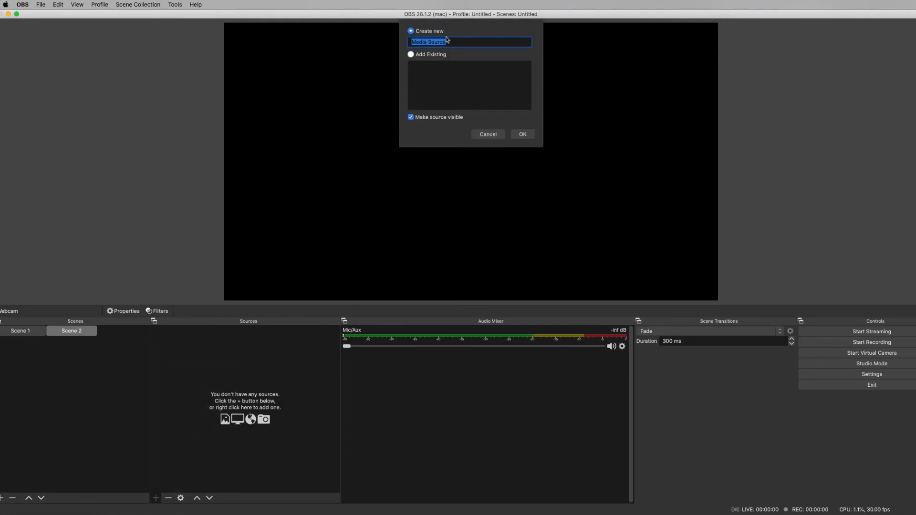
{"action": "type", "text": "Prom Video"}
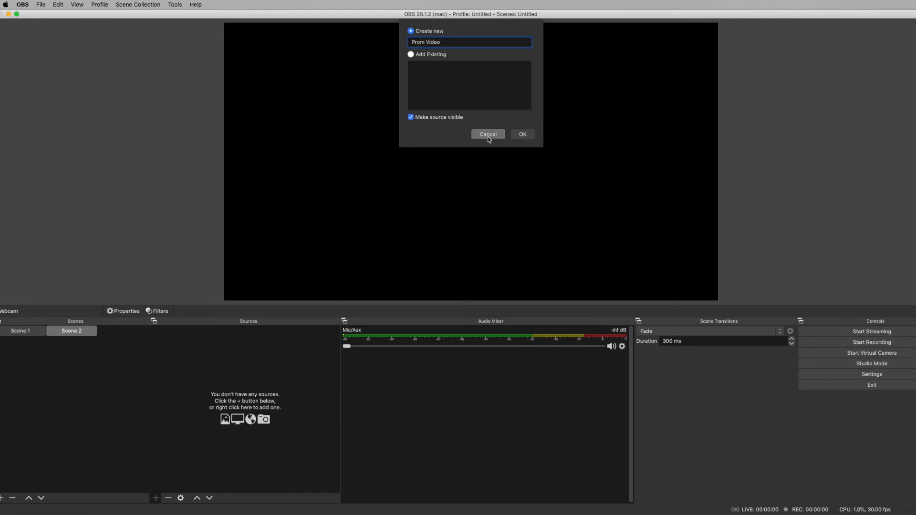
{"action": "left_click", "coordinate": [522, 134]}
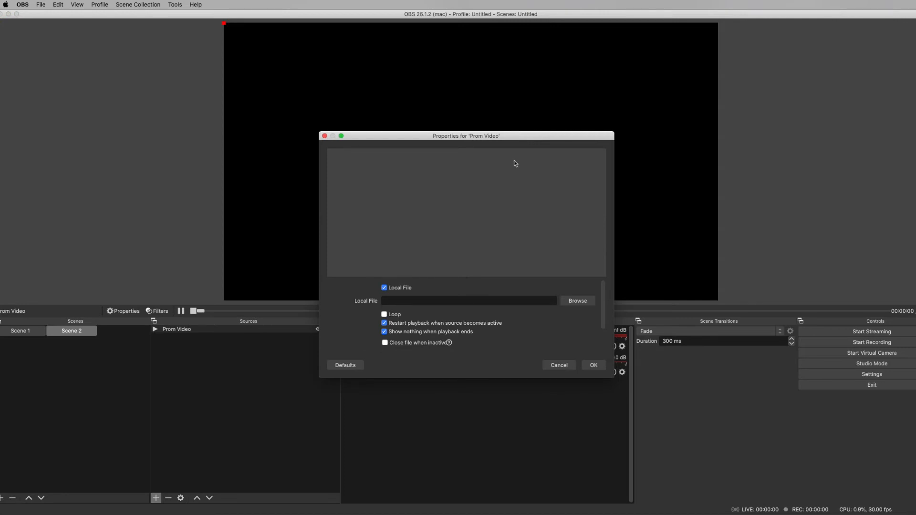
{"action": "left_click", "coordinate": [581, 305]}
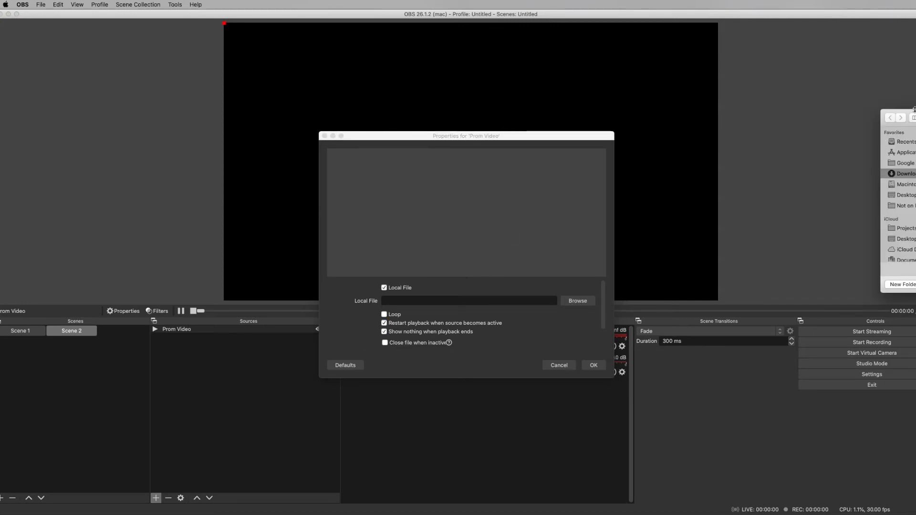
{"action": "left_click_drag", "start_coordinate": [914, 113], "coordinate": [636, 136]}
{"action": "left_click", "coordinate": [630, 218]}
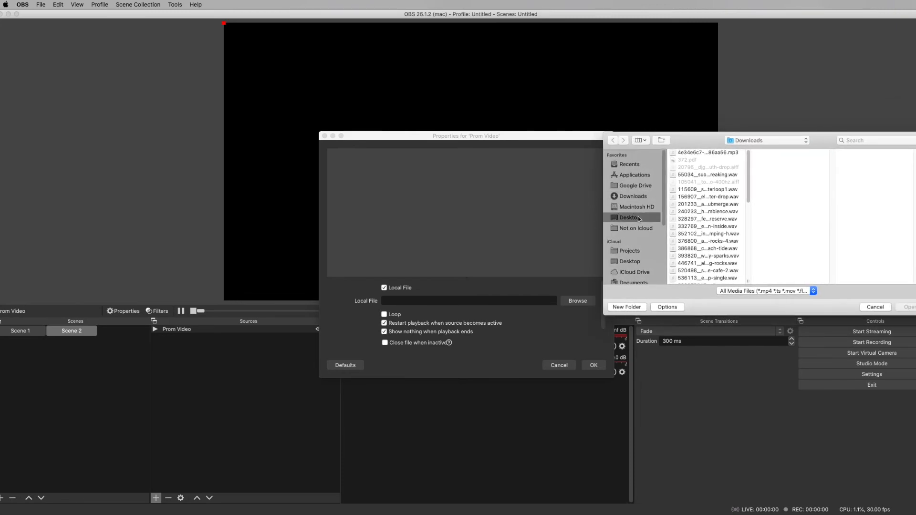
{"action": "double_click", "coordinate": [716, 212]}
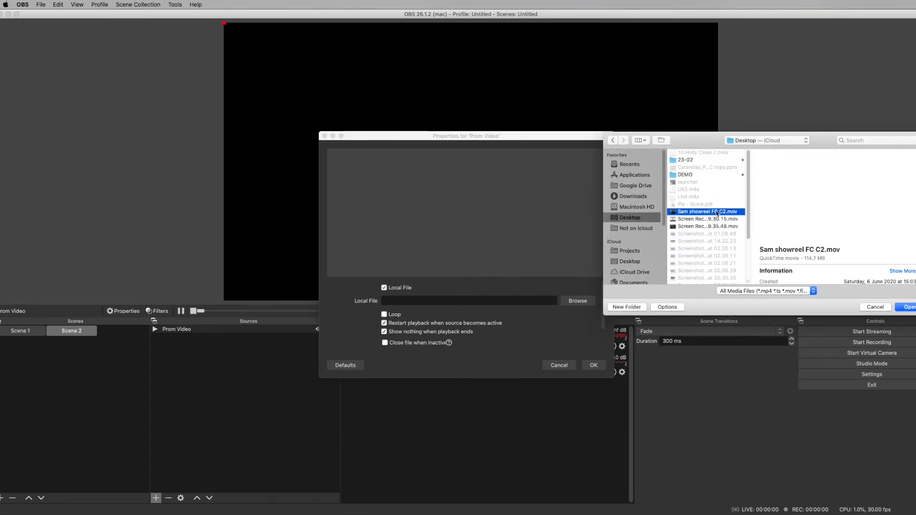
{"action": "left_click", "coordinate": [592, 366]}
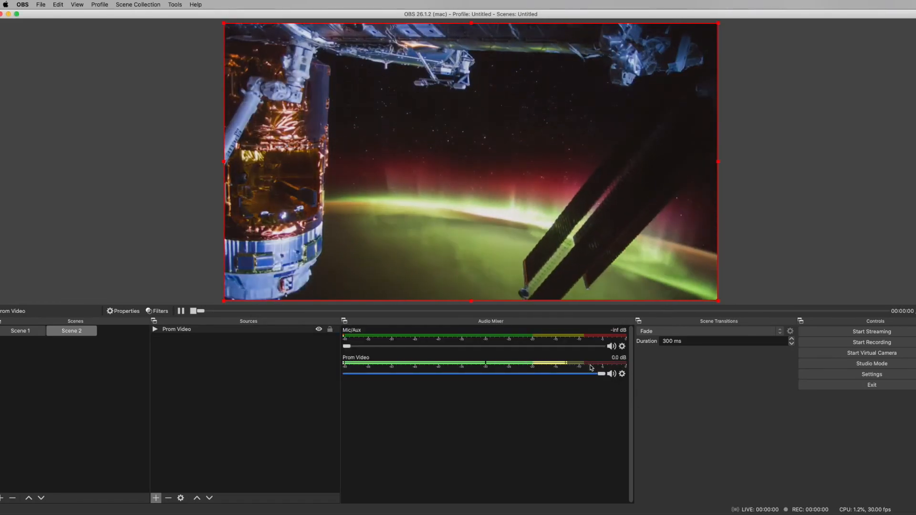
Test Prom Video's playback by pausing and resuming it, and rewind it to the beginning
{"action": "left_click", "coordinate": [181, 311]}
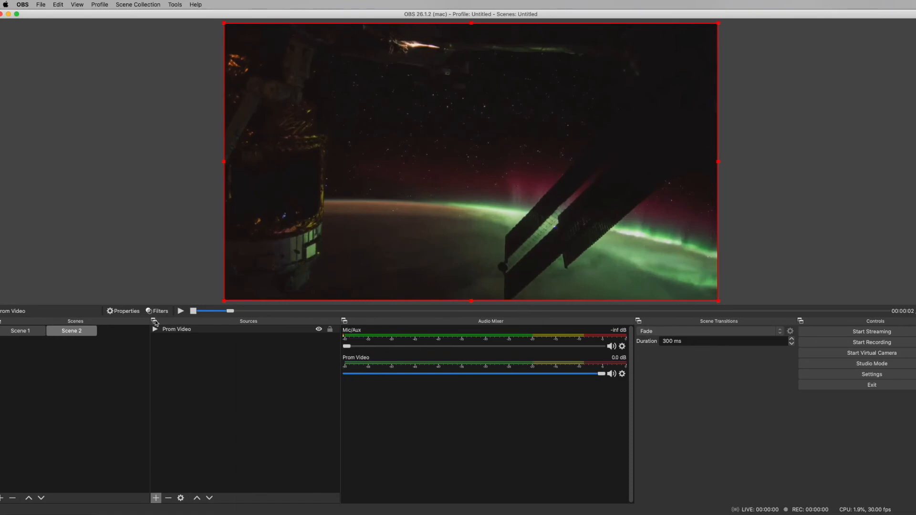
{"action": "left_click", "coordinate": [181, 311]}
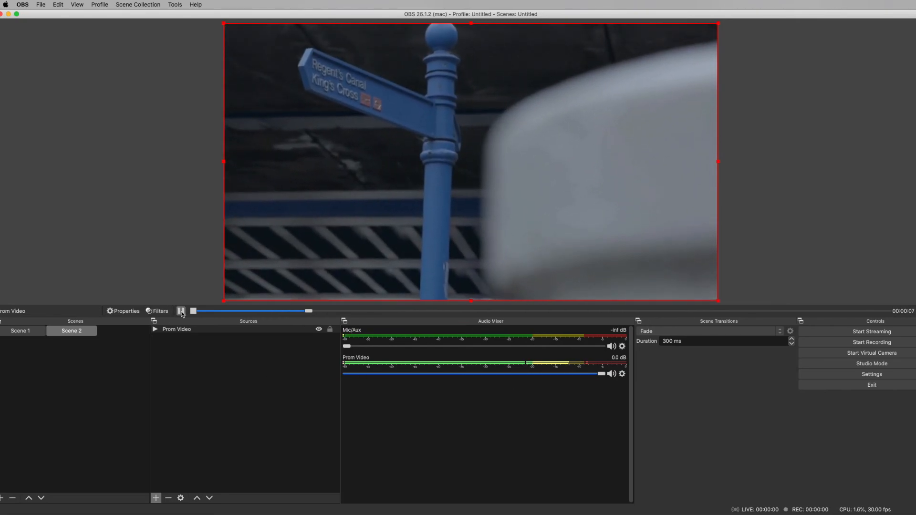
{"action": "left_click", "coordinate": [337, 312]}
{"action": "left_click_drag", "start_coordinate": [336, 311], "coordinate": [205, 311]}
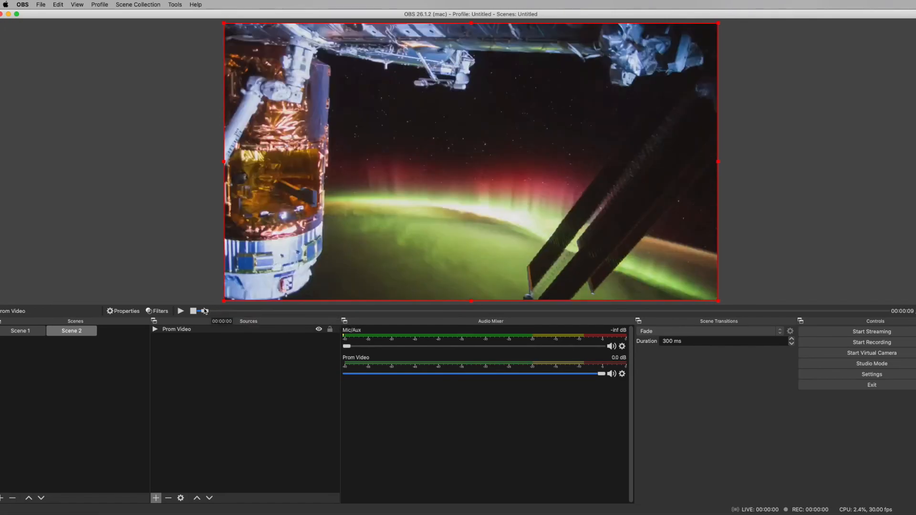
Switch between Scene 1 and Scene 2 to preview both, ending on Scene 1
{"action": "left_click", "coordinate": [29, 336]}
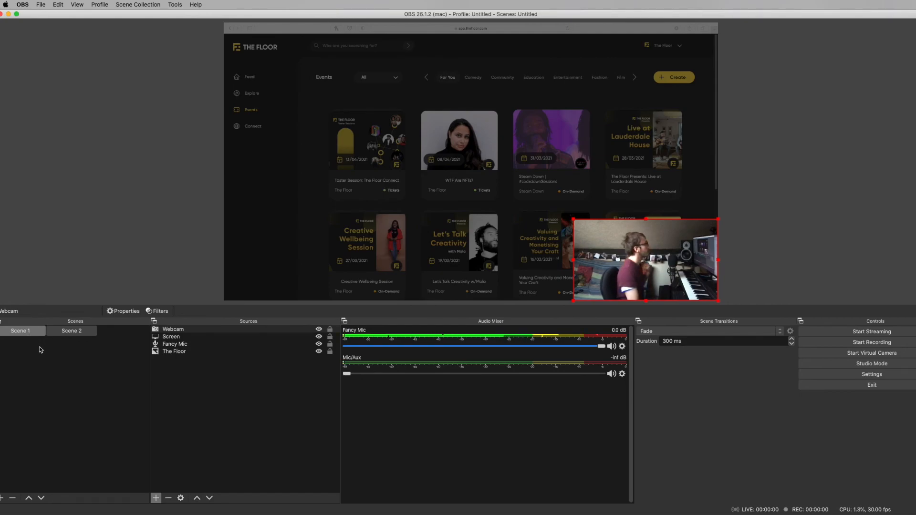
{"action": "left_click", "coordinate": [73, 333]}
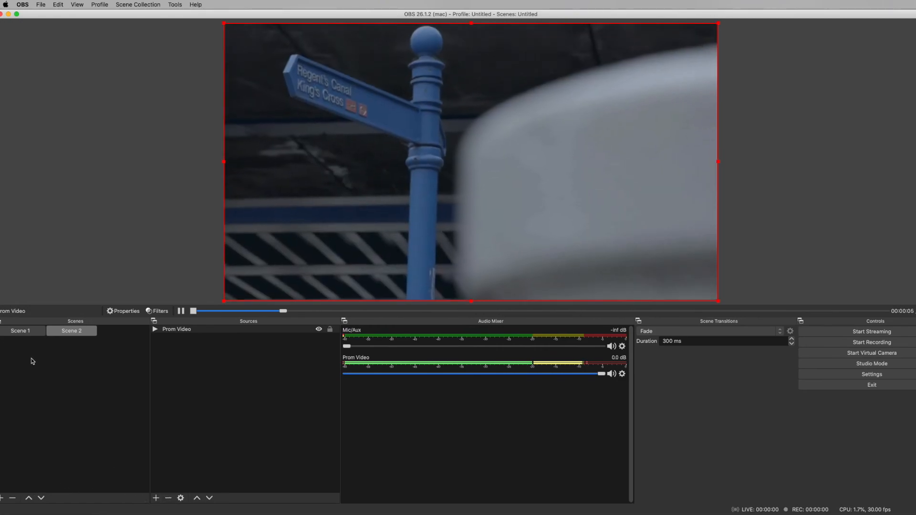
{"action": "left_click", "coordinate": [28, 332]}
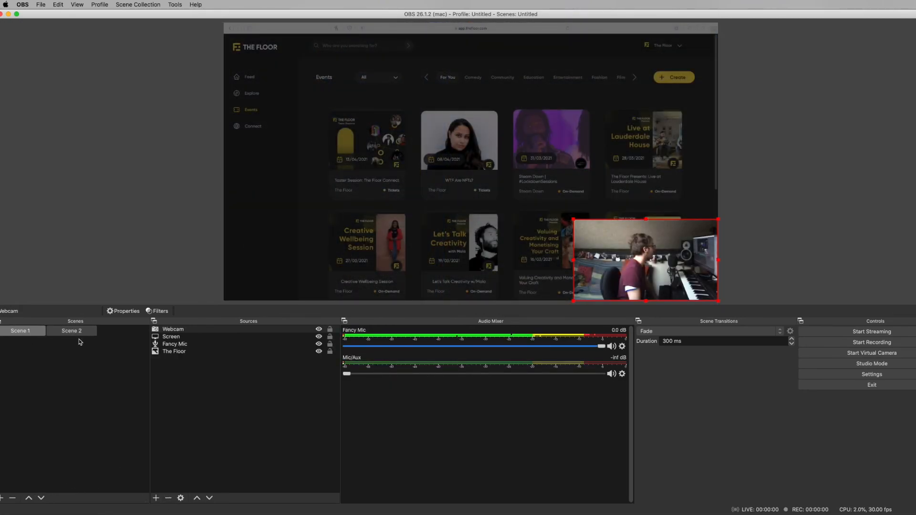
Return to Scene 2 and open the list of source types for adding another source
{"action": "left_click", "coordinate": [78, 332]}
{"action": "left_click", "coordinate": [156, 498]}
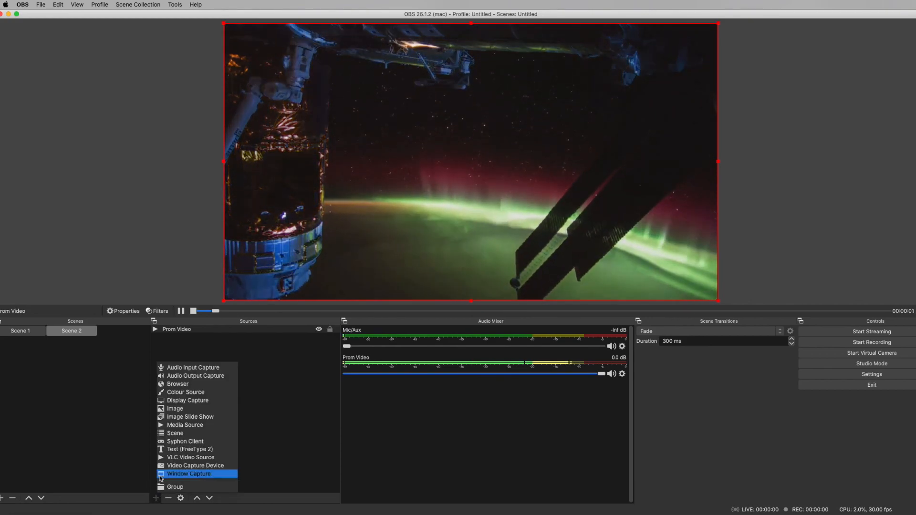